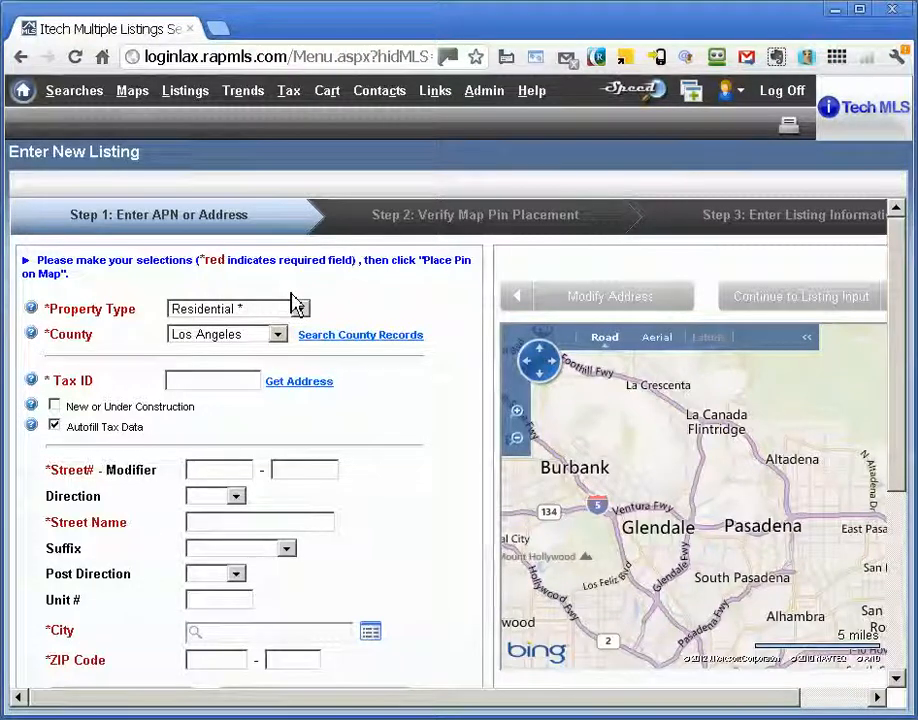
pyautogui.click(295, 312)
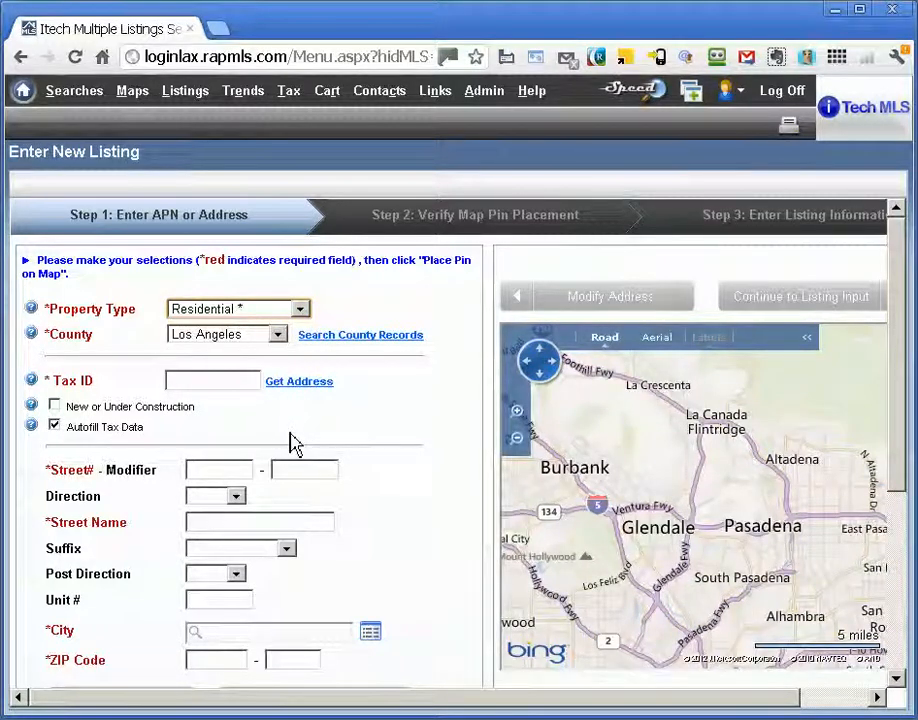
pyautogui.click(391, 346)
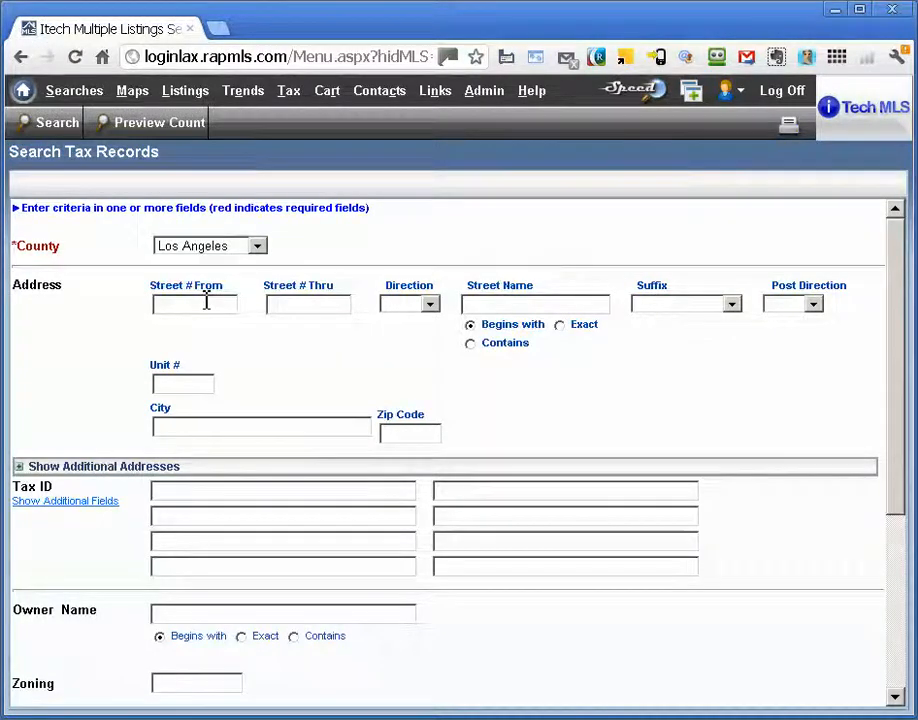
pyautogui.click(207, 302)
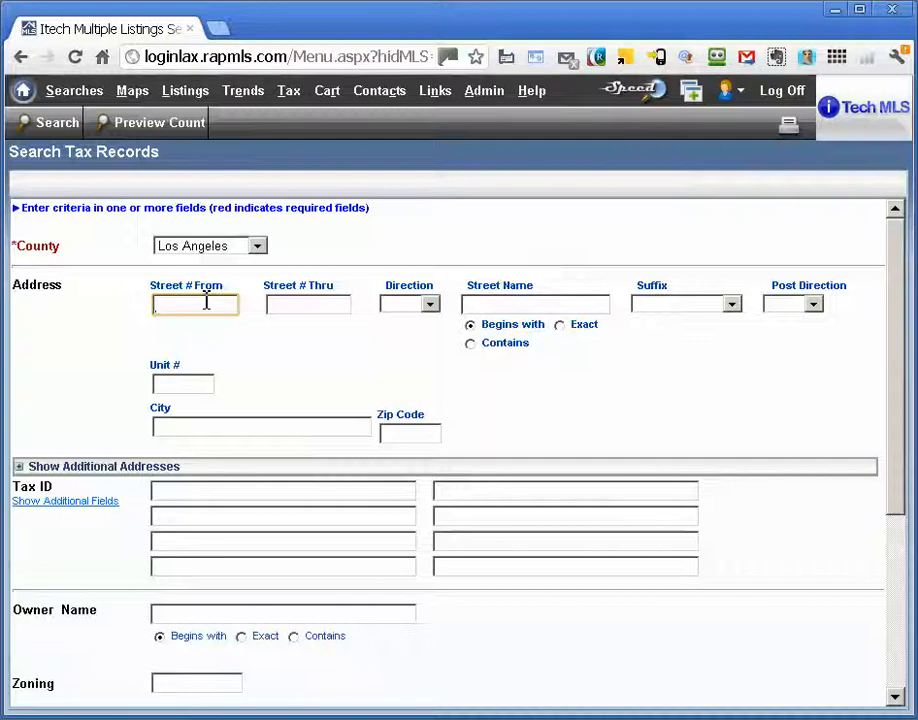
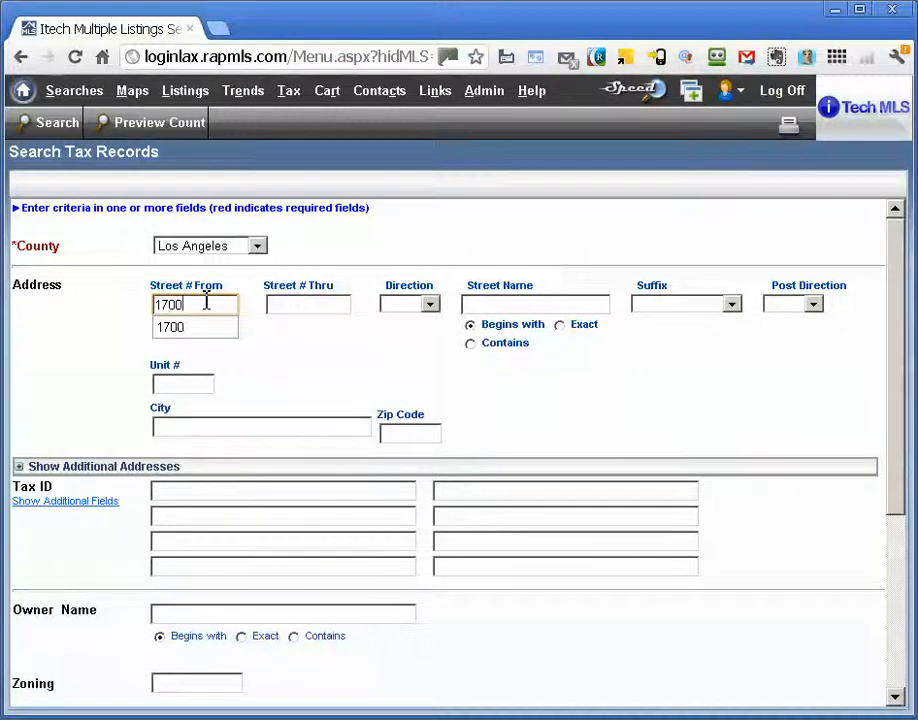
pyautogui.press('Tab')
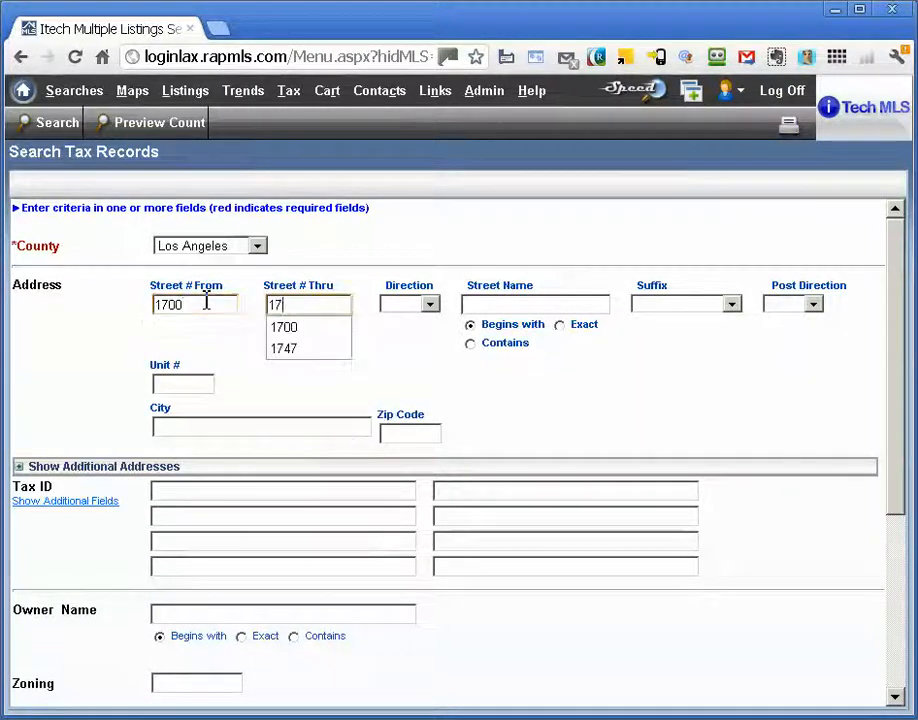
pyautogui.press('Tab')
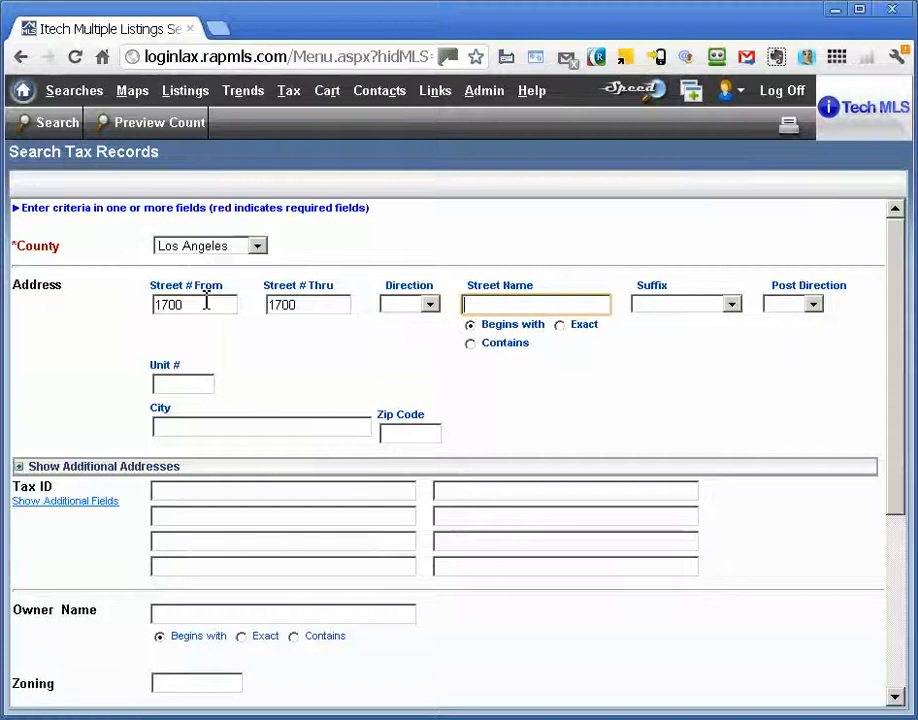
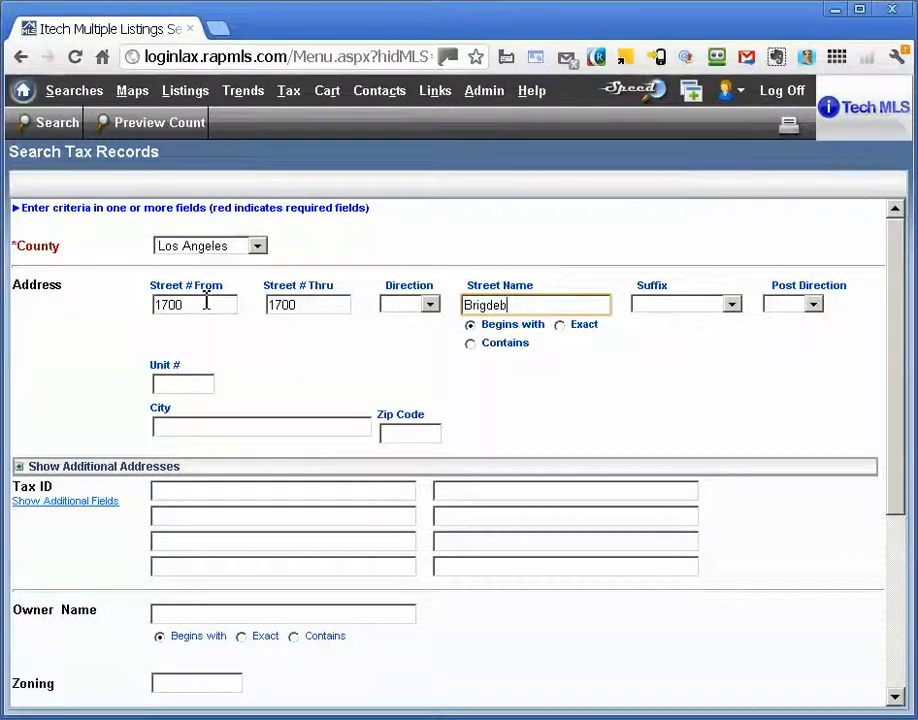
pyautogui.press('Return')
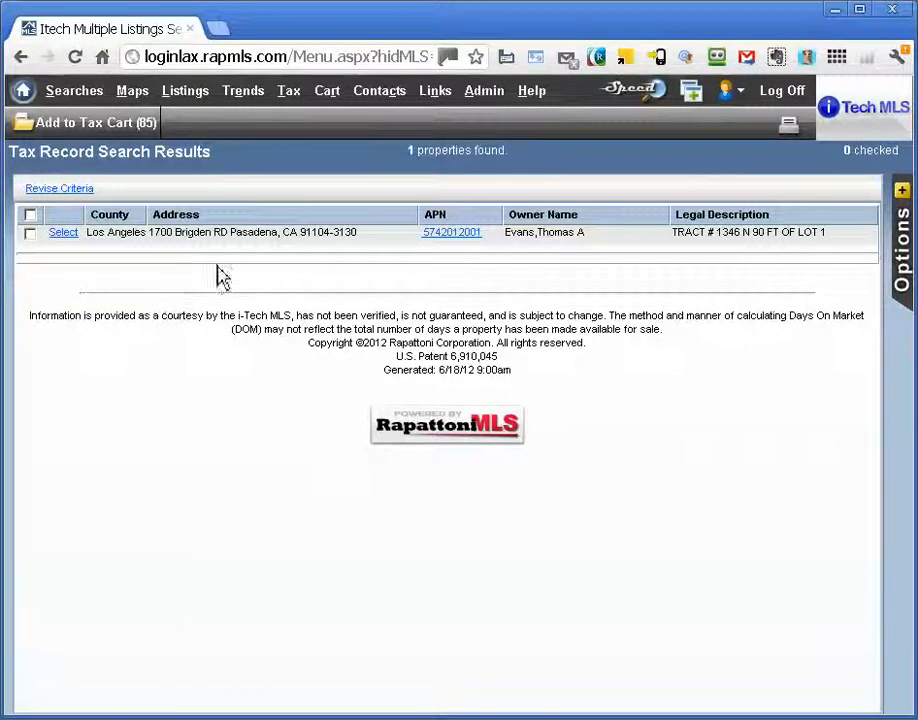
pyautogui.click(63, 233)
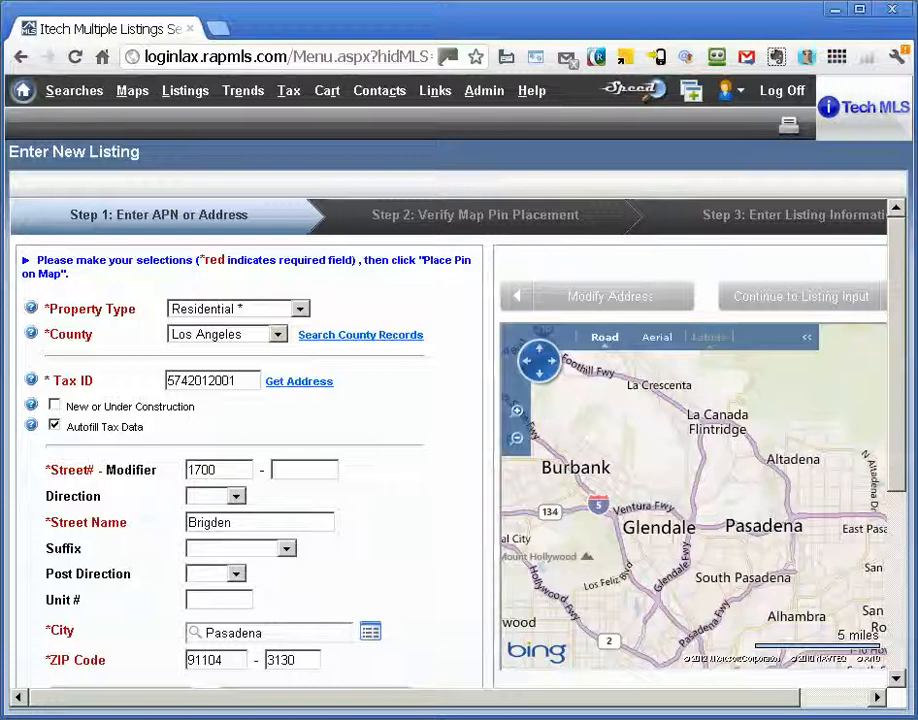
pyautogui.moveTo(906, 299); pyautogui.dragTo(900, 338)
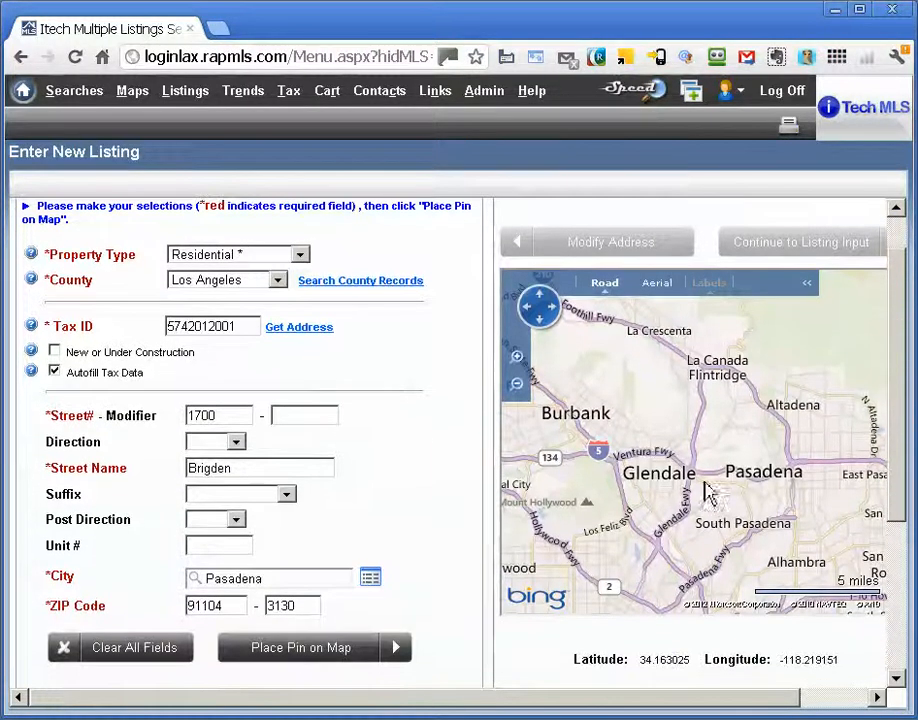
pyautogui.click(335, 650)
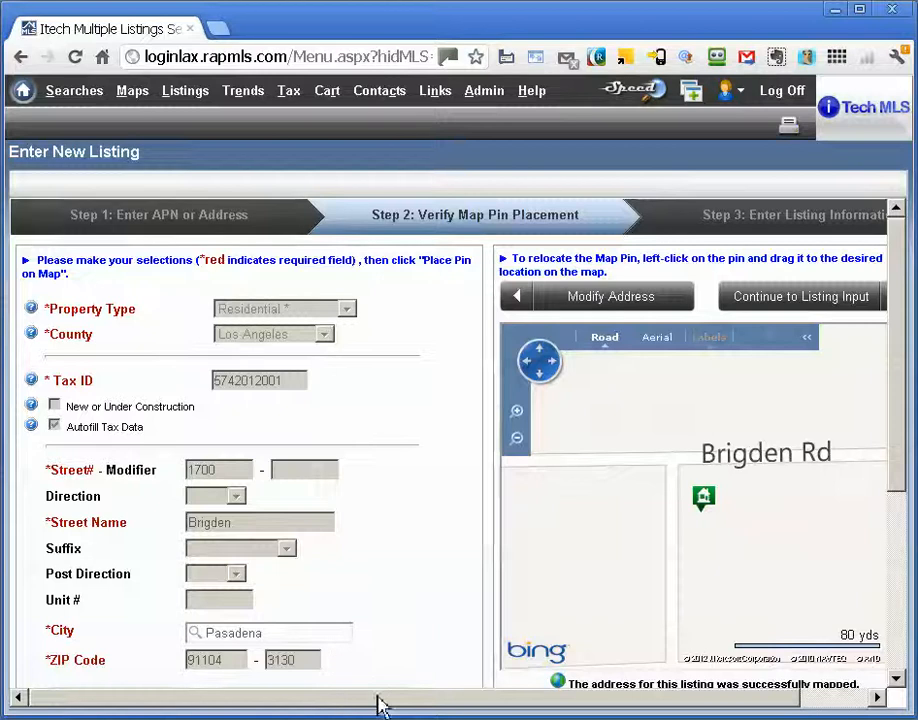
pyautogui.moveTo(379, 703); pyautogui.dragTo(440, 709)
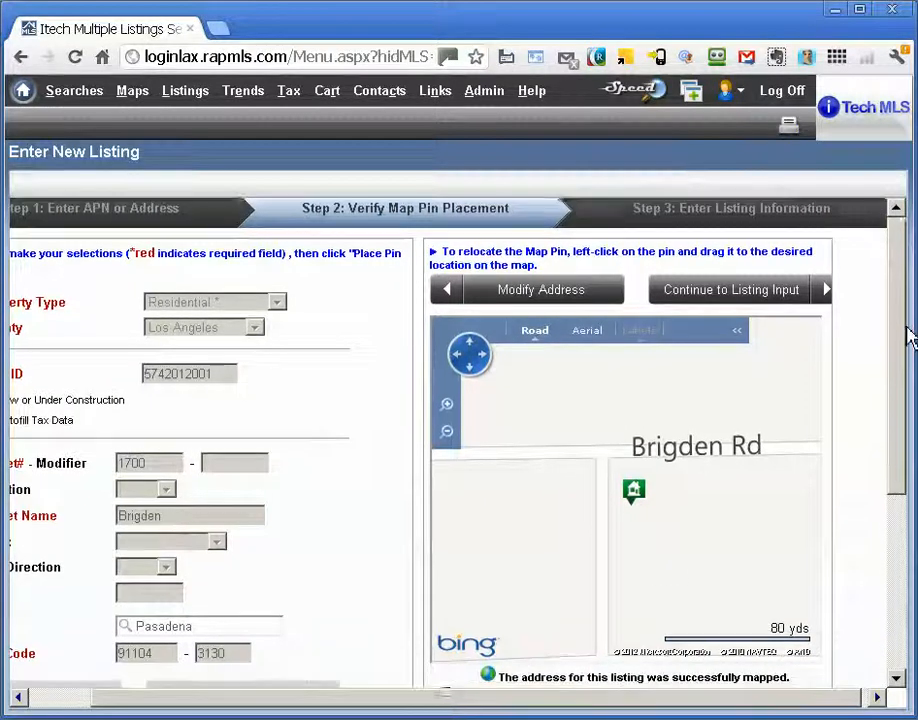
pyautogui.moveTo(900, 333); pyautogui.dragTo(900, 353)
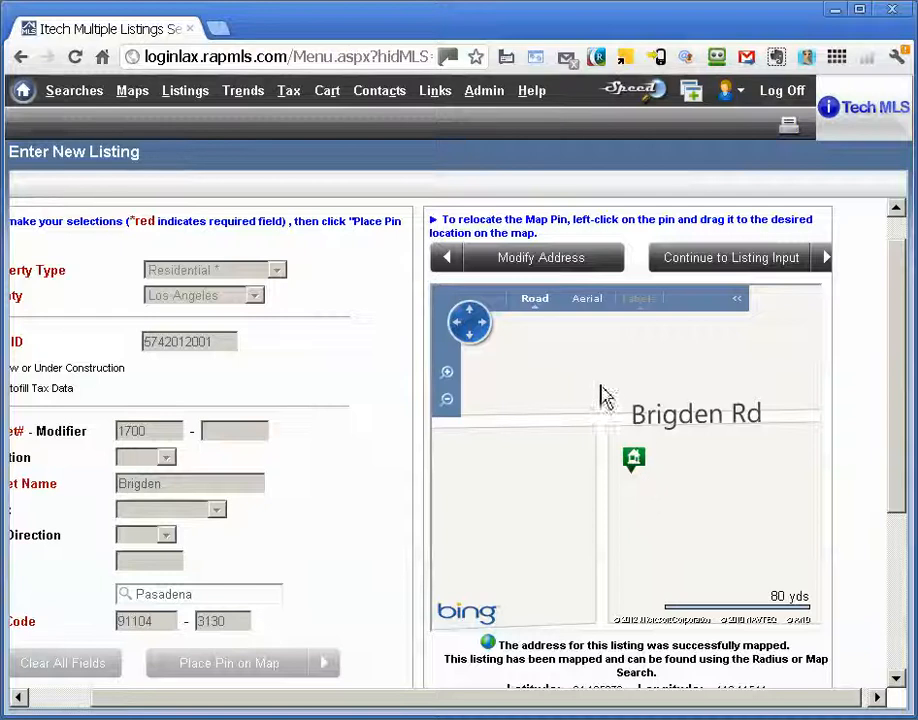
pyautogui.click(588, 299)
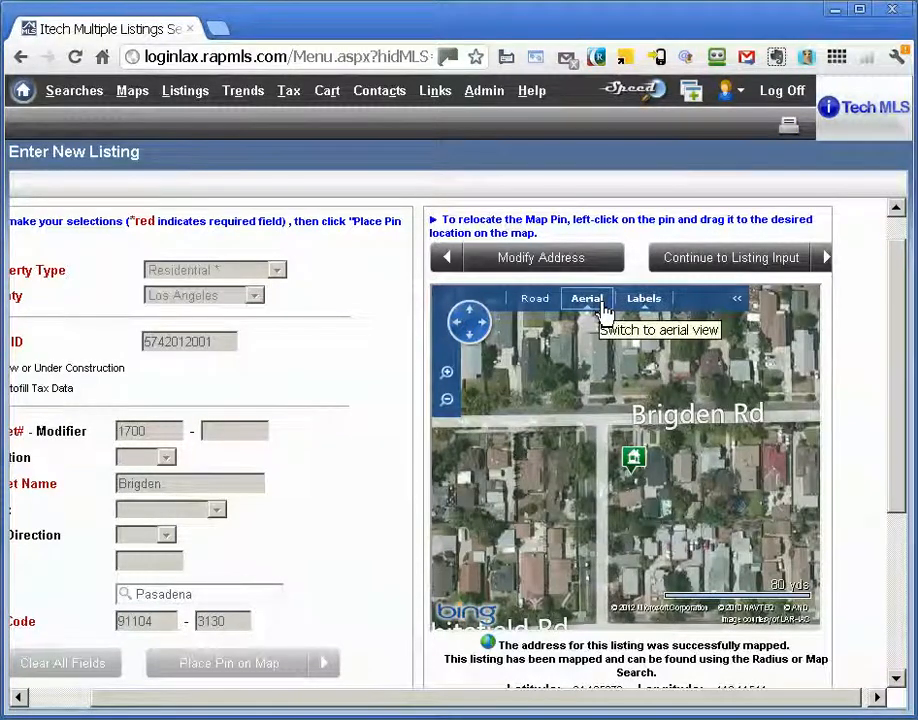
pyautogui.moveTo(897, 313); pyautogui.dragTo(901, 322)
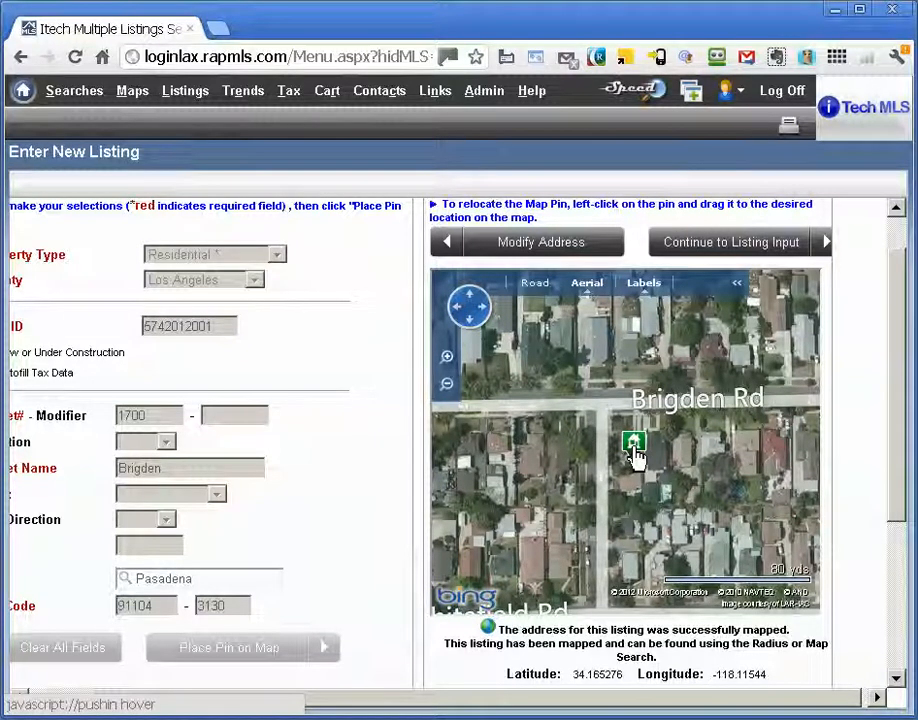
pyautogui.moveTo(636, 456)
pyautogui.mouseDown()
pyautogui.moveTo(623, 455)
pyautogui.moveTo(631, 441)
pyautogui.moveTo(624, 457)
pyautogui.moveTo(619, 438)
pyautogui.moveTo(633, 447)
pyautogui.moveTo(622, 448)
pyautogui.moveTo(624, 439)
pyautogui.mouseUp()
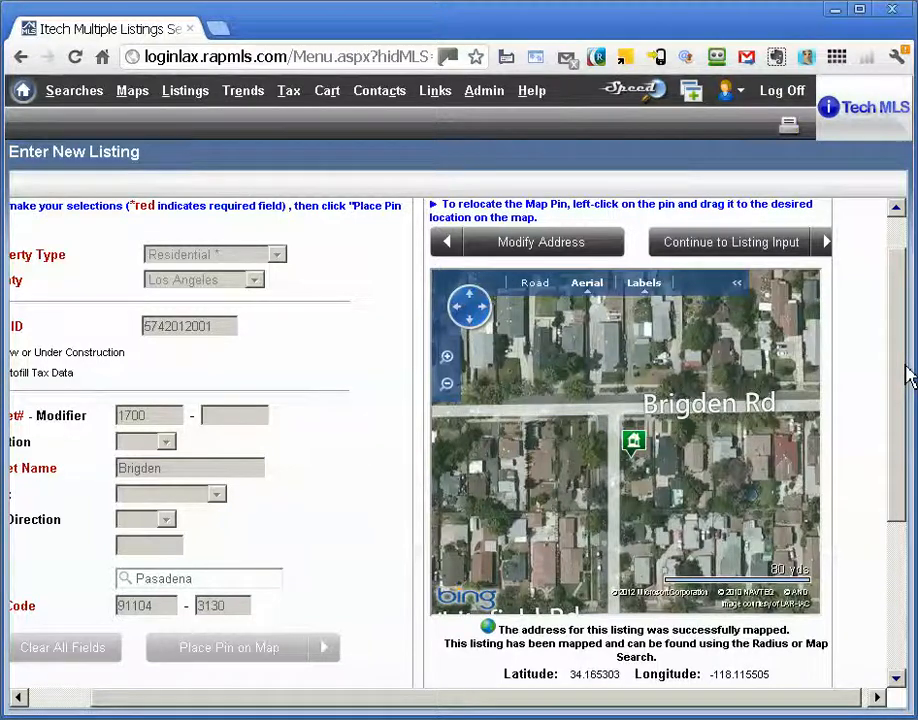
pyautogui.click(752, 256)
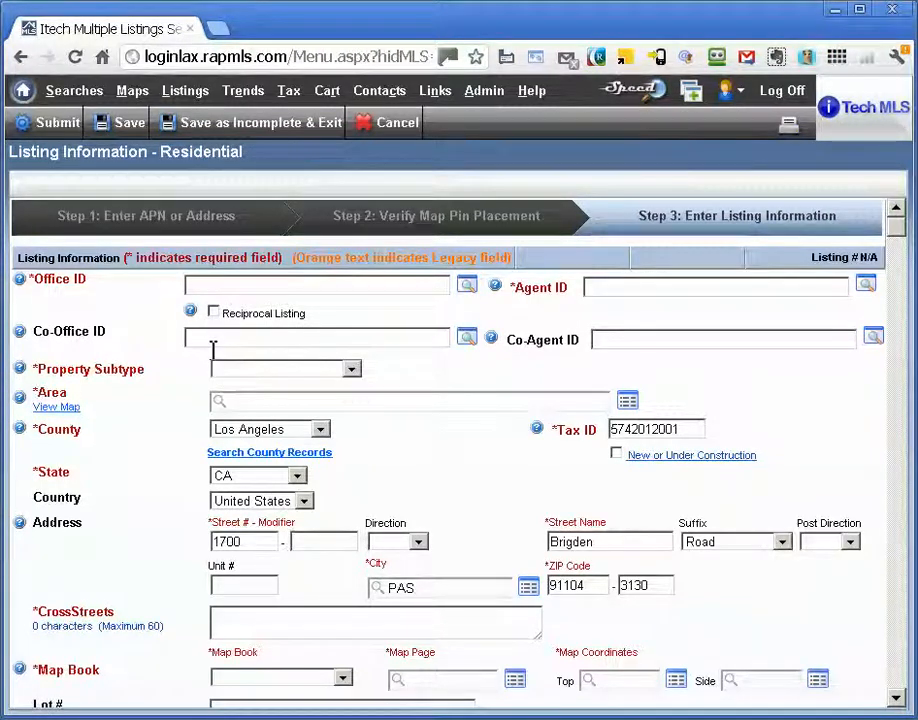
# - Open a second MLS session and launch the CARETS Market Area Finder from Links & Documents
pyautogui.click(691, 97)
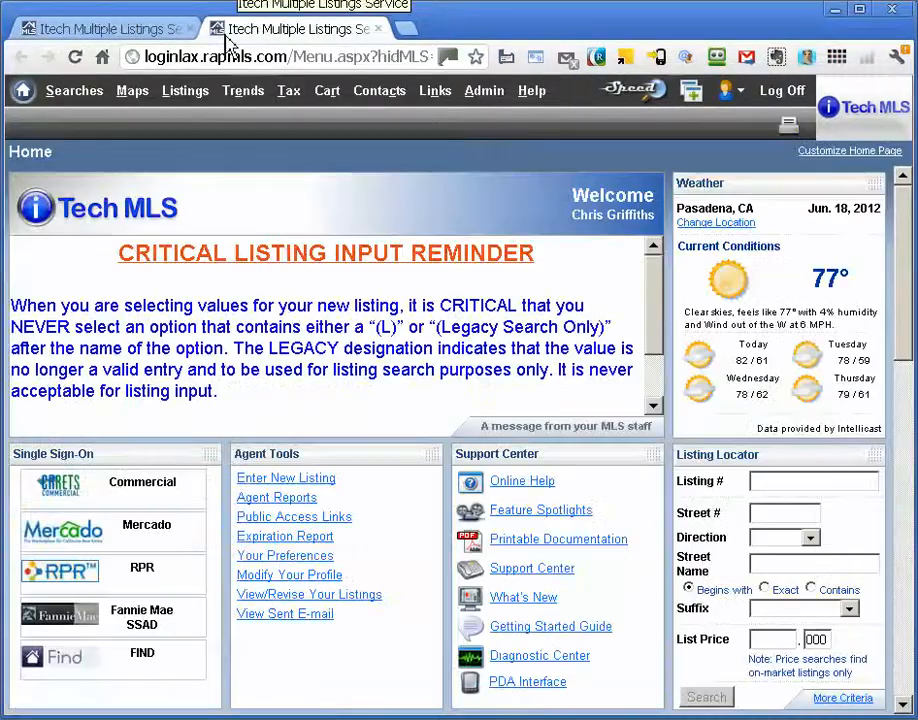
pyautogui.click(137, 33)
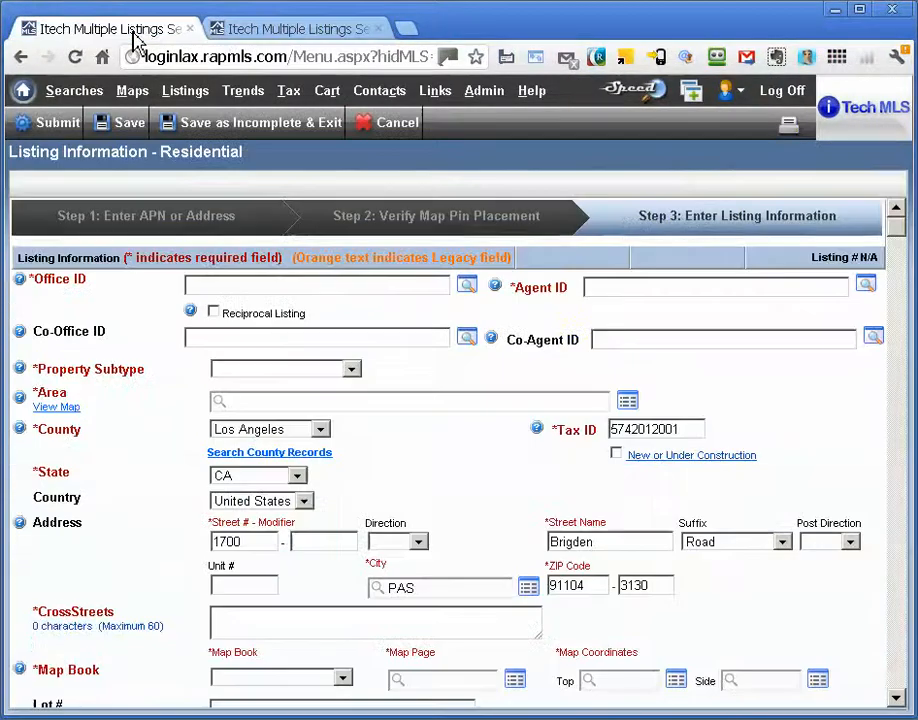
pyautogui.click(320, 30)
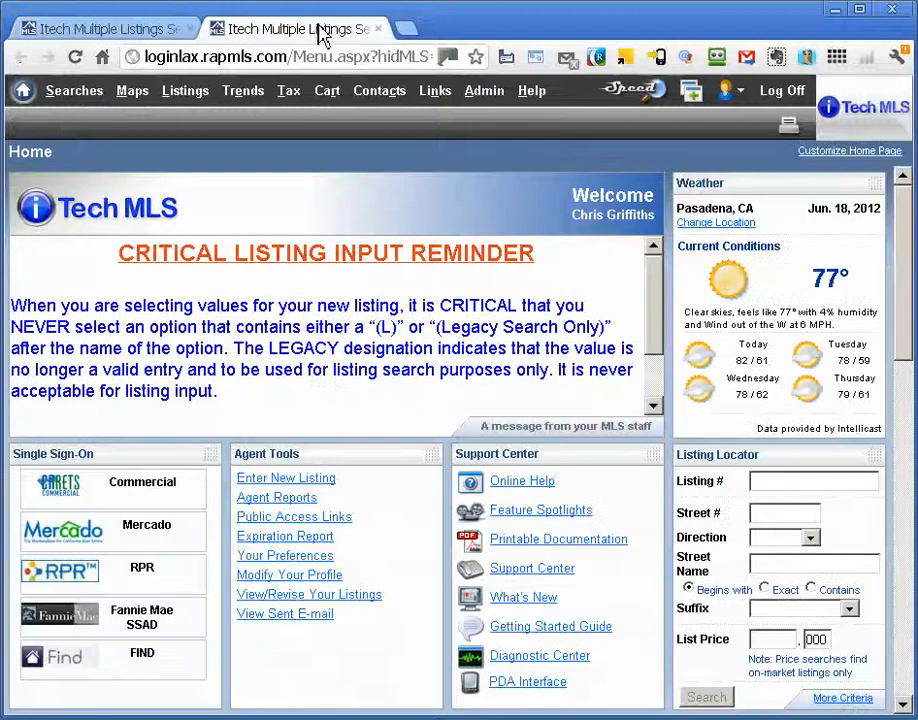
pyautogui.moveTo(435, 112)
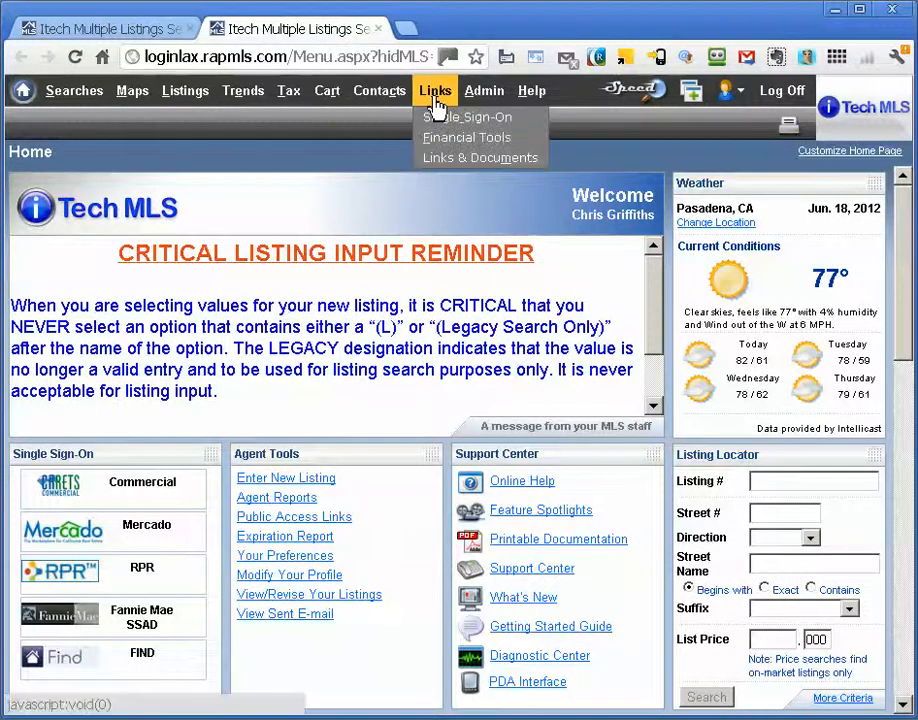
pyautogui.click(458, 160)
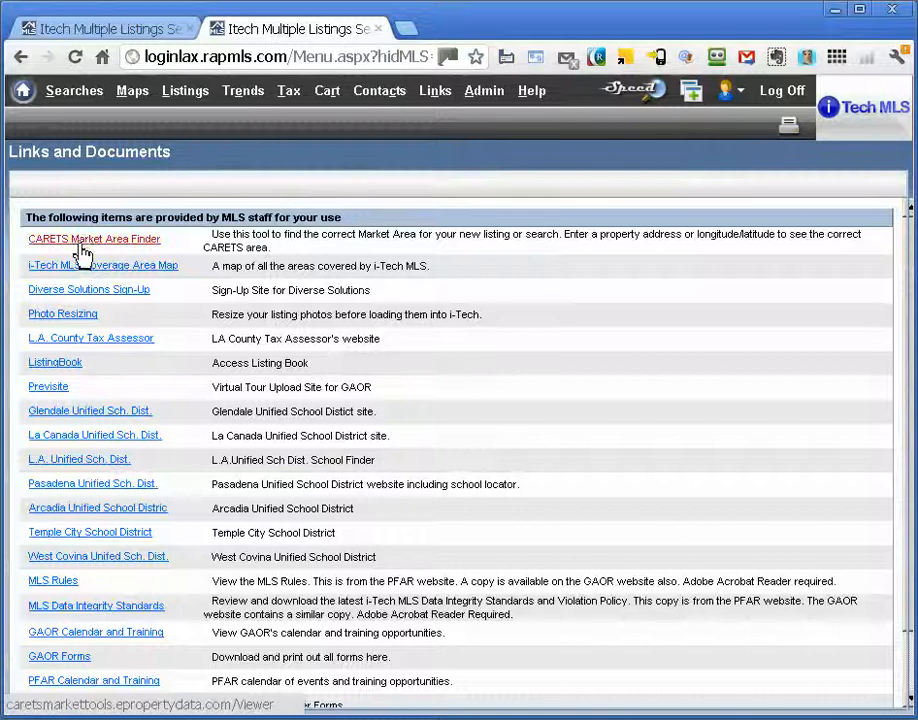
pyautogui.click(82, 244)
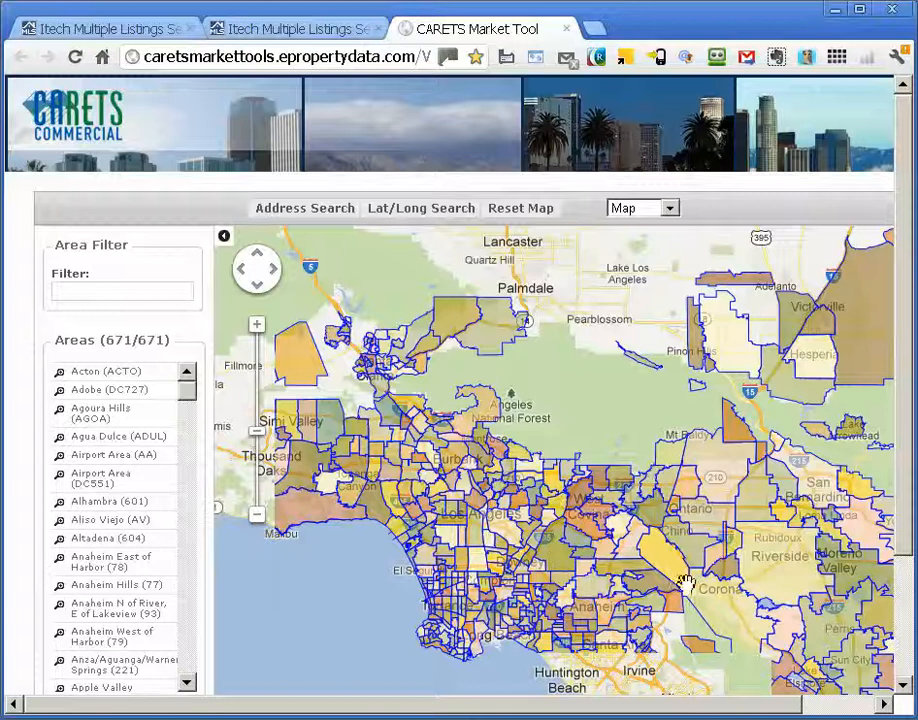
pyautogui.click(316, 212)
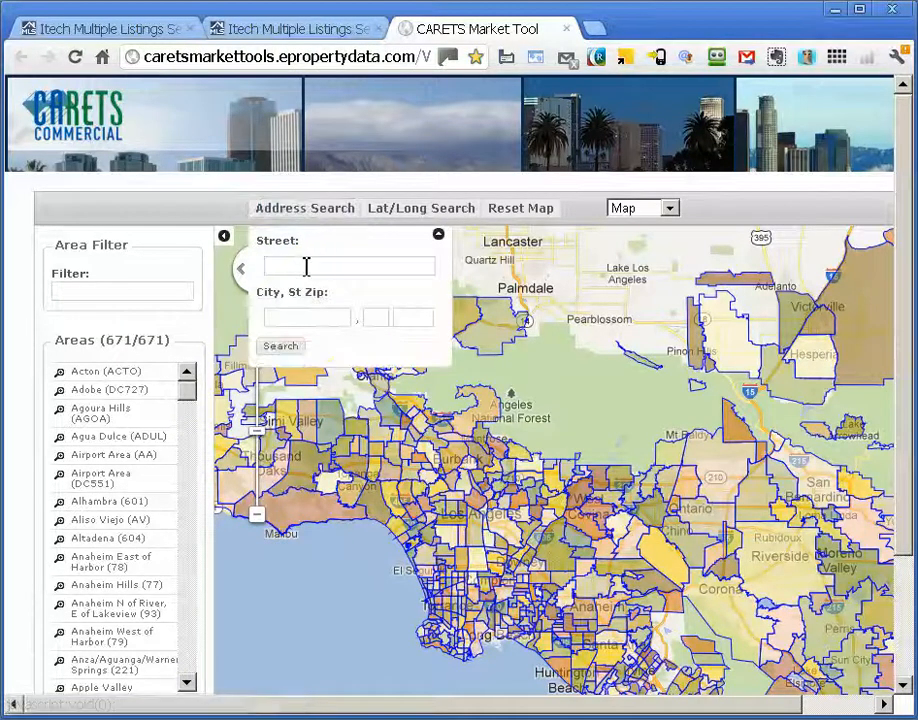
pyautogui.click(305, 265)
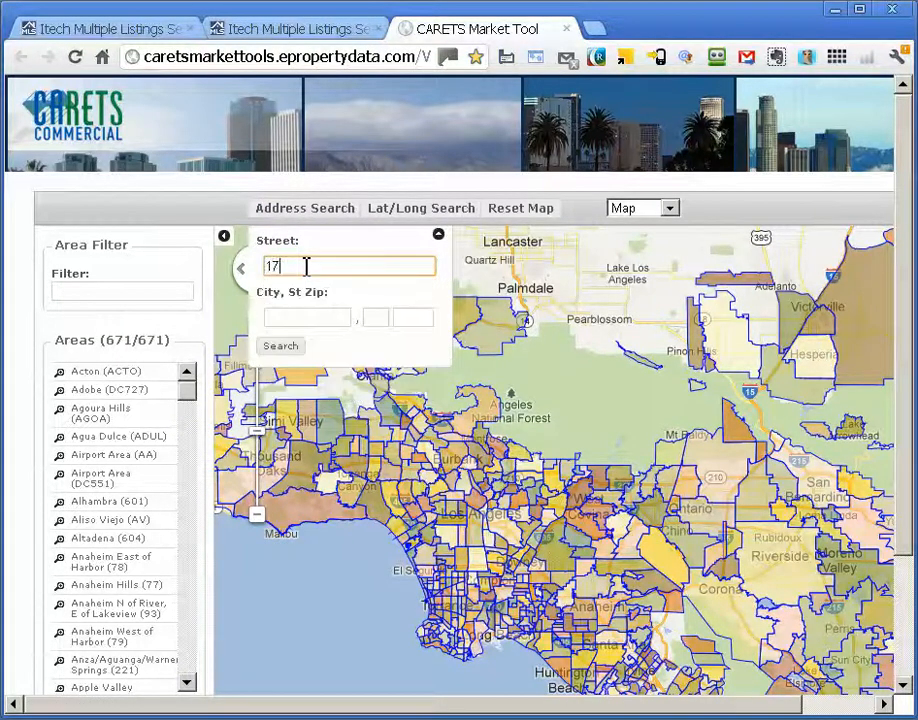
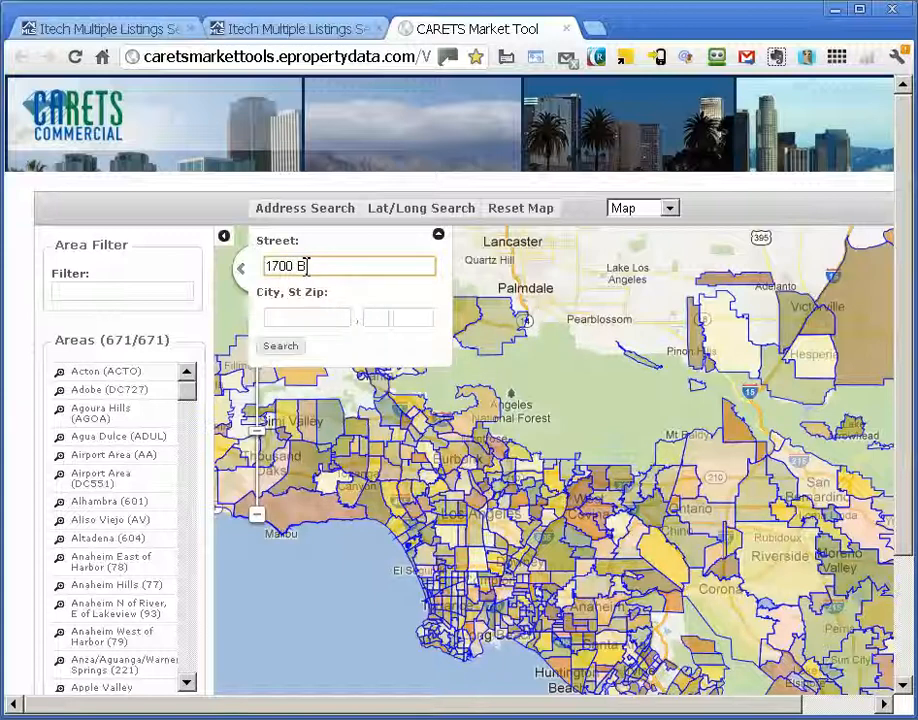
pyautogui.press('Tab')
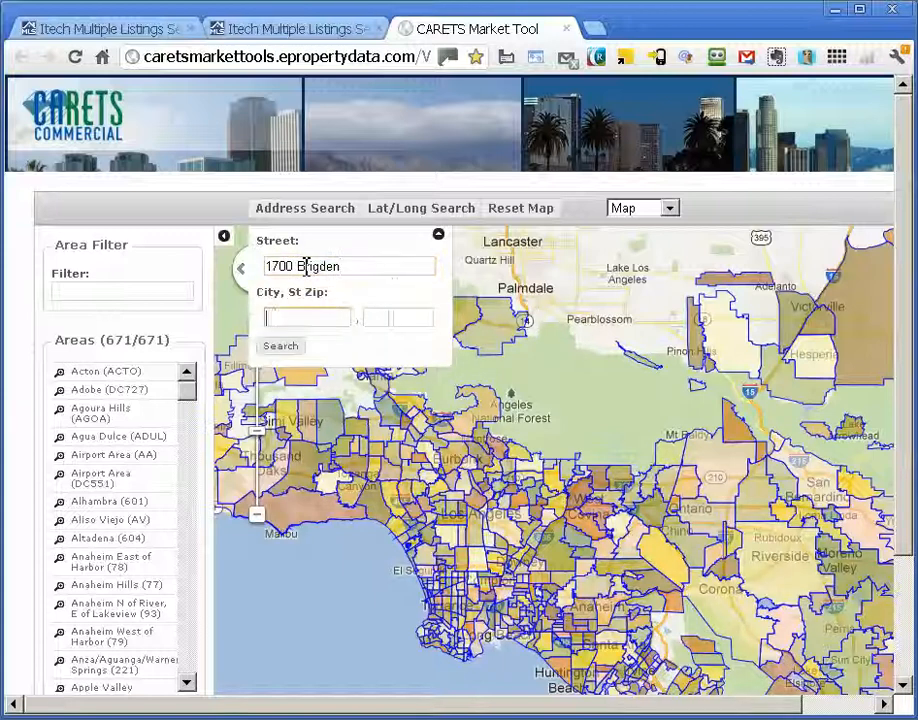
pyautogui.write('Pasaden')
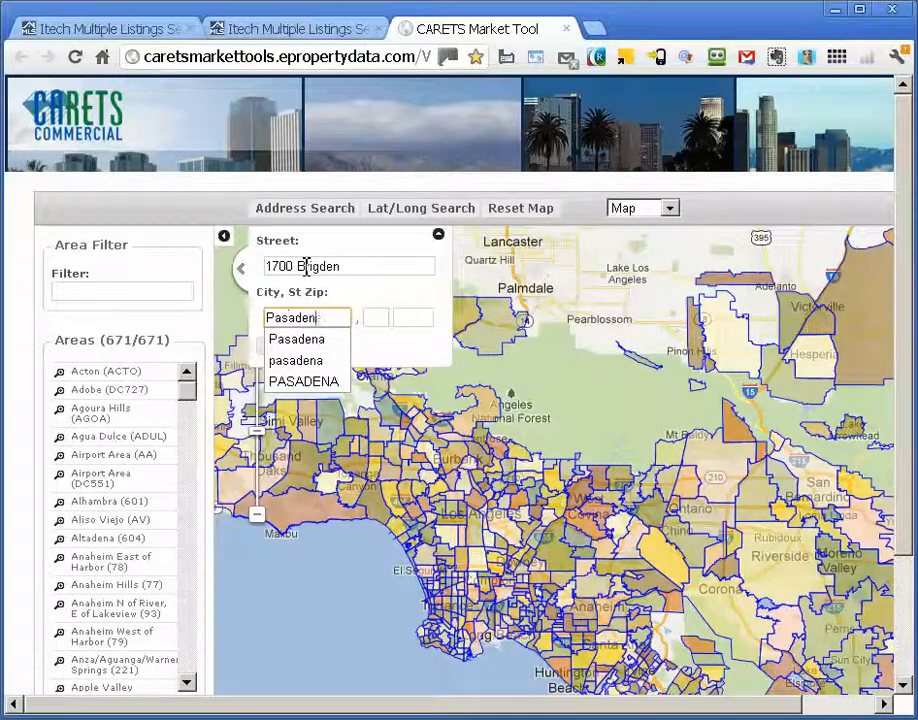
pyautogui.write('a')
pyautogui.press('Tab')
pyautogui.write('CA')
pyautogui.press('Tab')
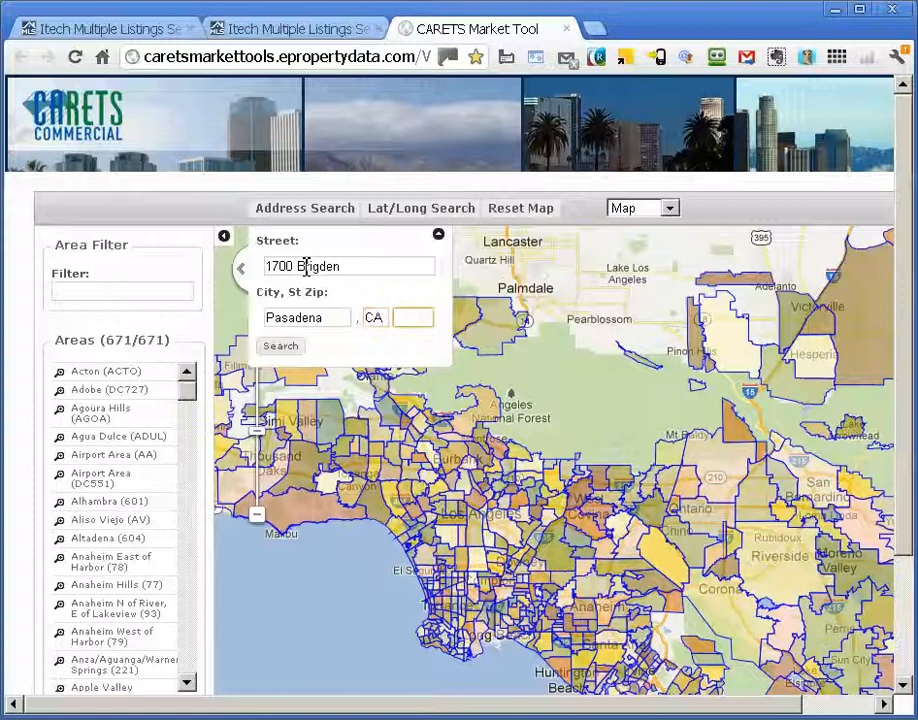
pyautogui.write('91104')
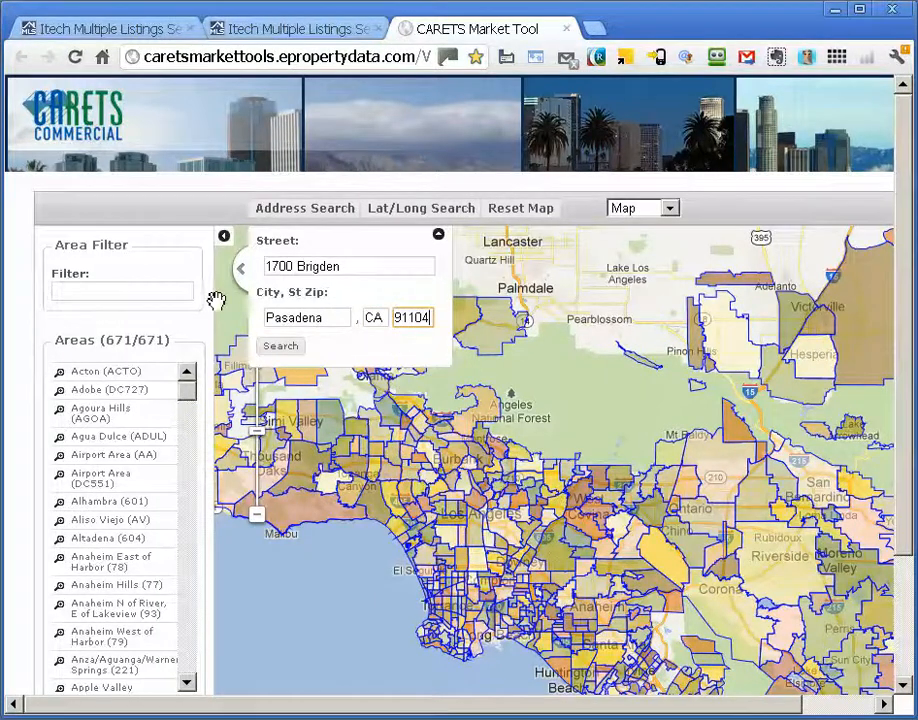
pyautogui.click(281, 346)
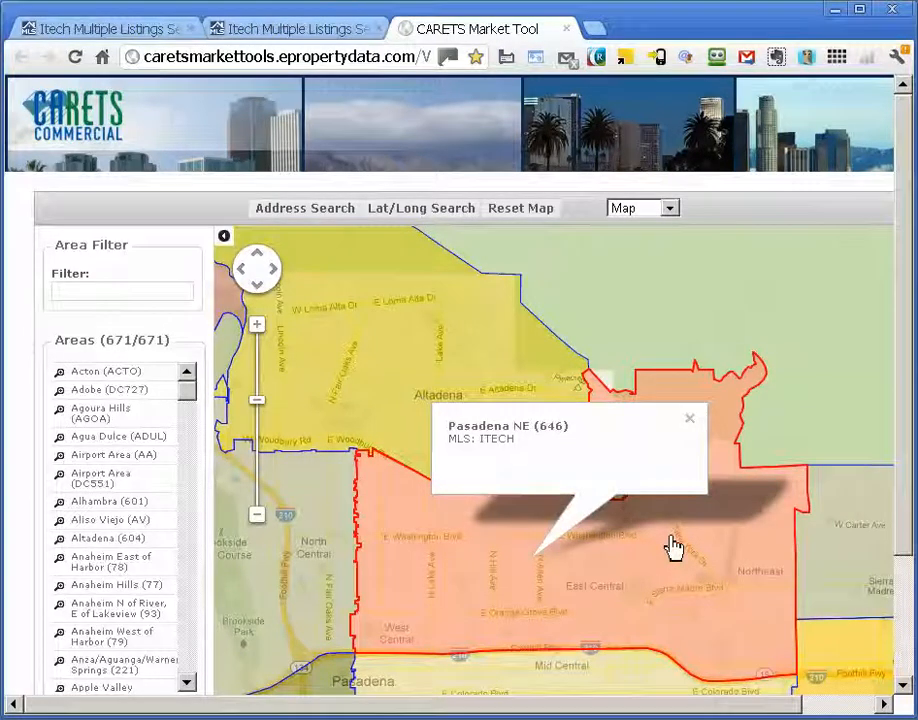
pyautogui.click(138, 37)
# - Enter 646 in the Area field and pick Pasadena (NE) 646 from the suggestions
pyautogui.click(294, 402)
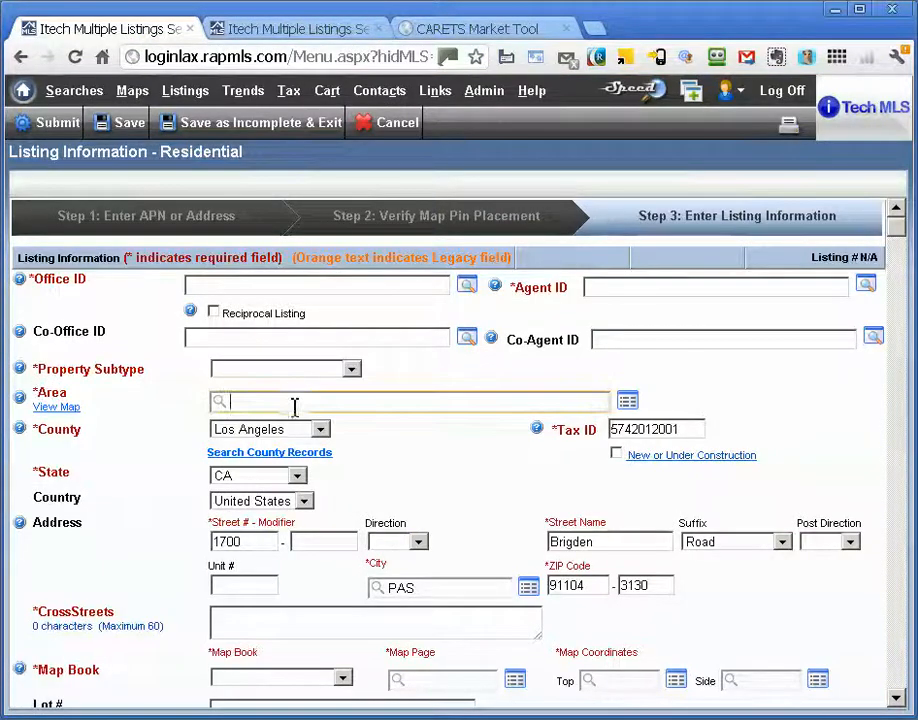
pyautogui.write('646')
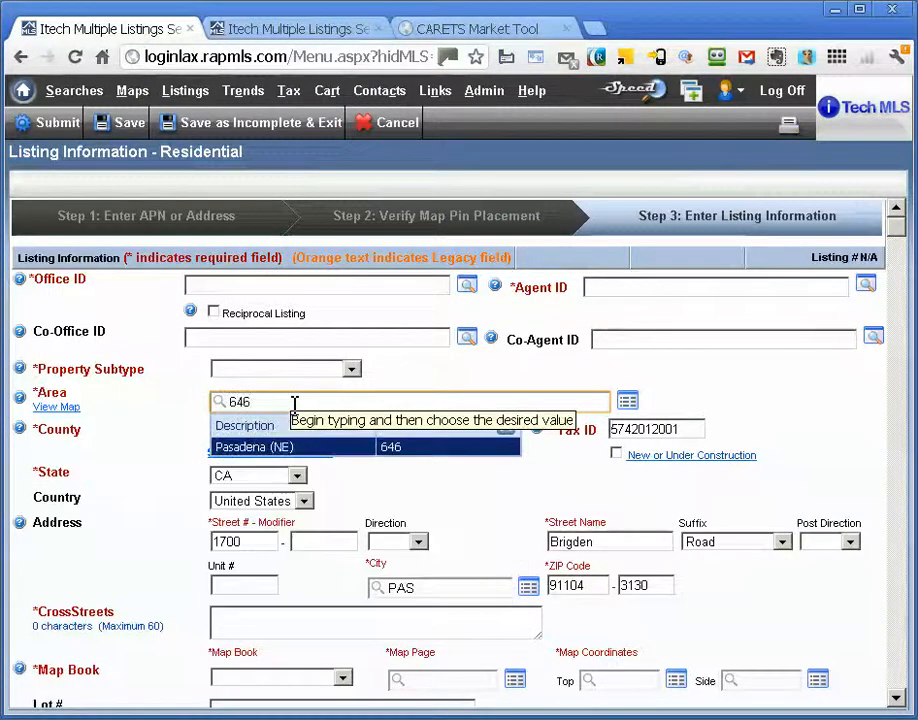
pyautogui.click(387, 448)
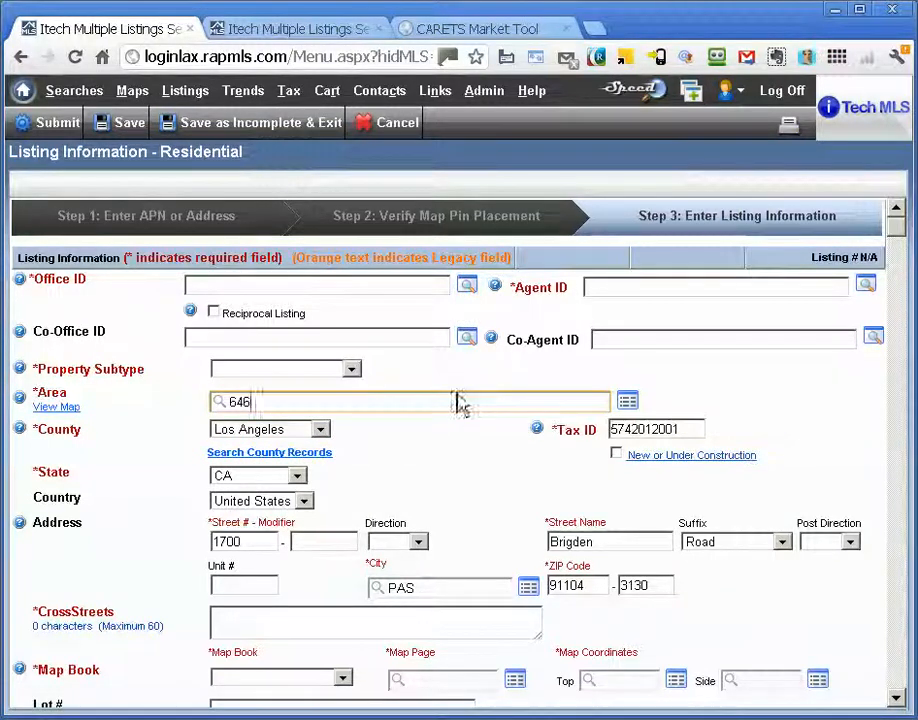
pyautogui.scroll(-4, 375, 366)
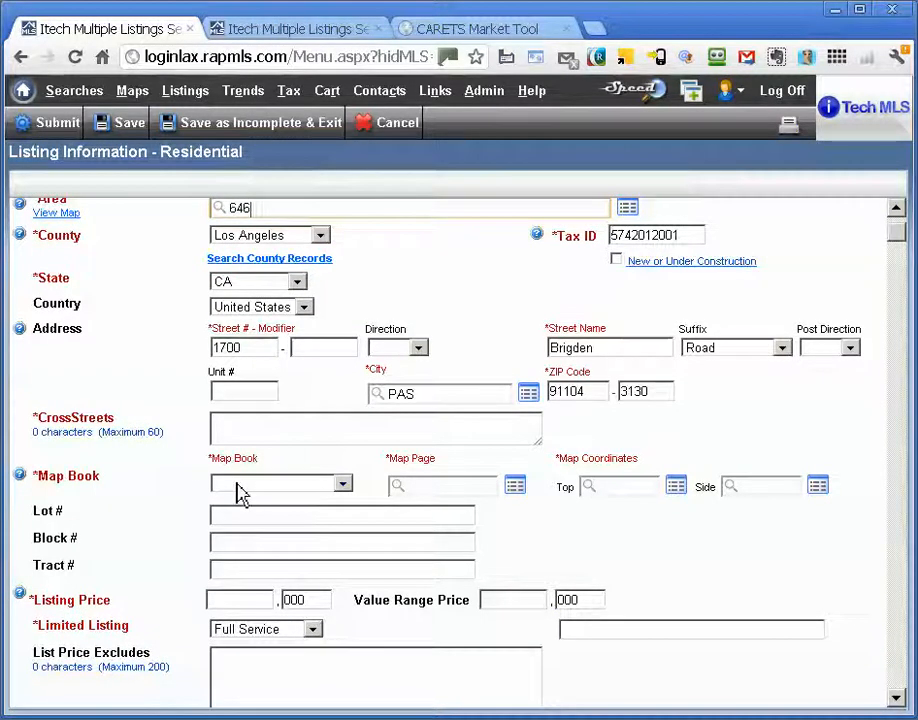
# - Set the Map Book to TG - Los Angeles
pyautogui.click(288, 488)
pyautogui.click(286, 508)
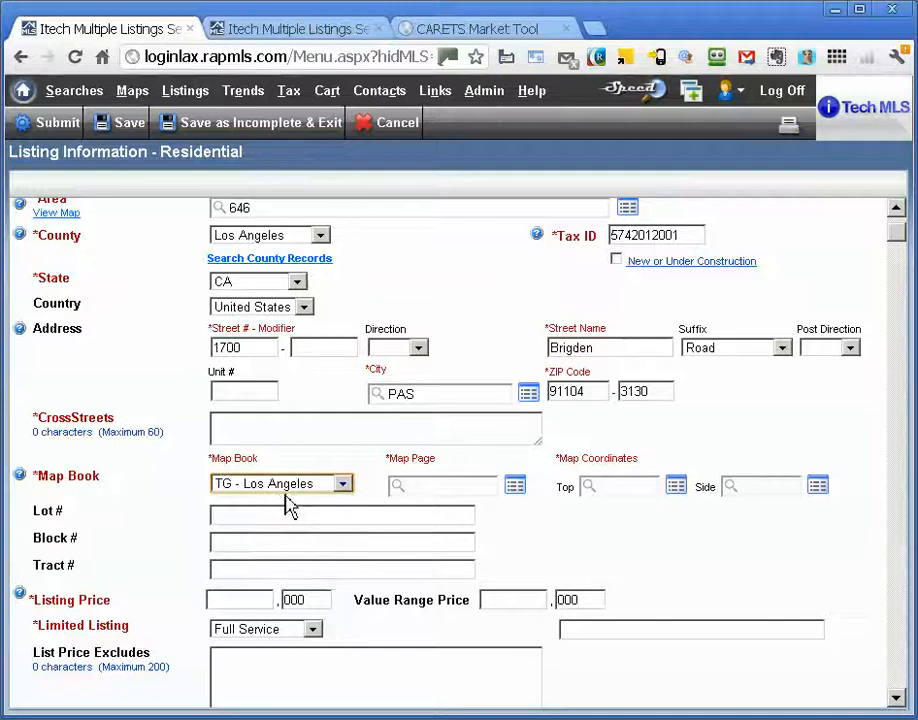
pyautogui.scroll(-4, 287, 507)
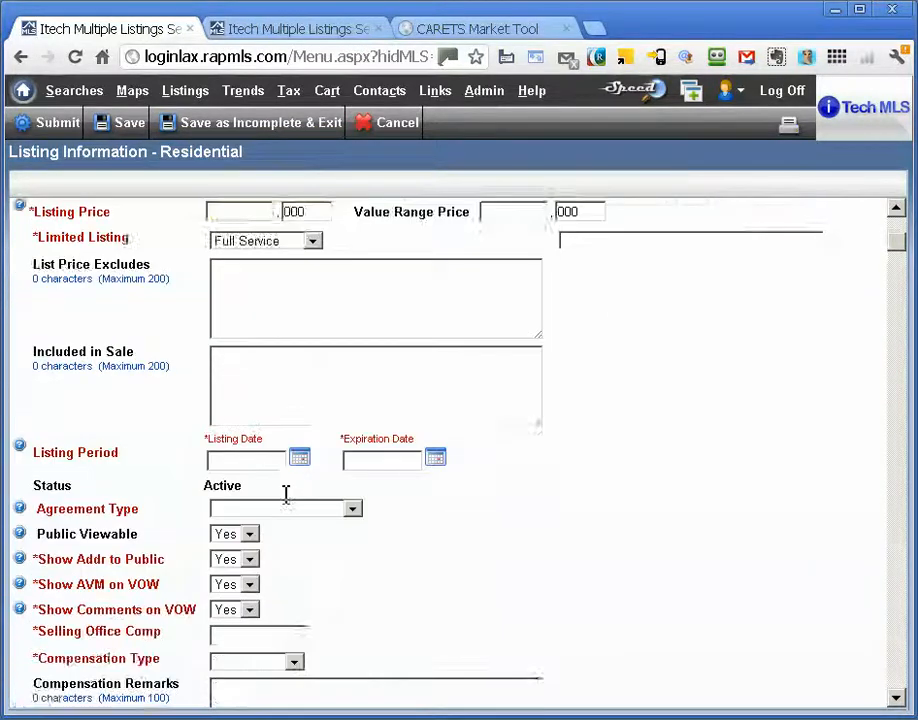
# - Replace the Year Built of 1951 with New Construction
pyautogui.scroll(-2, 287, 507)
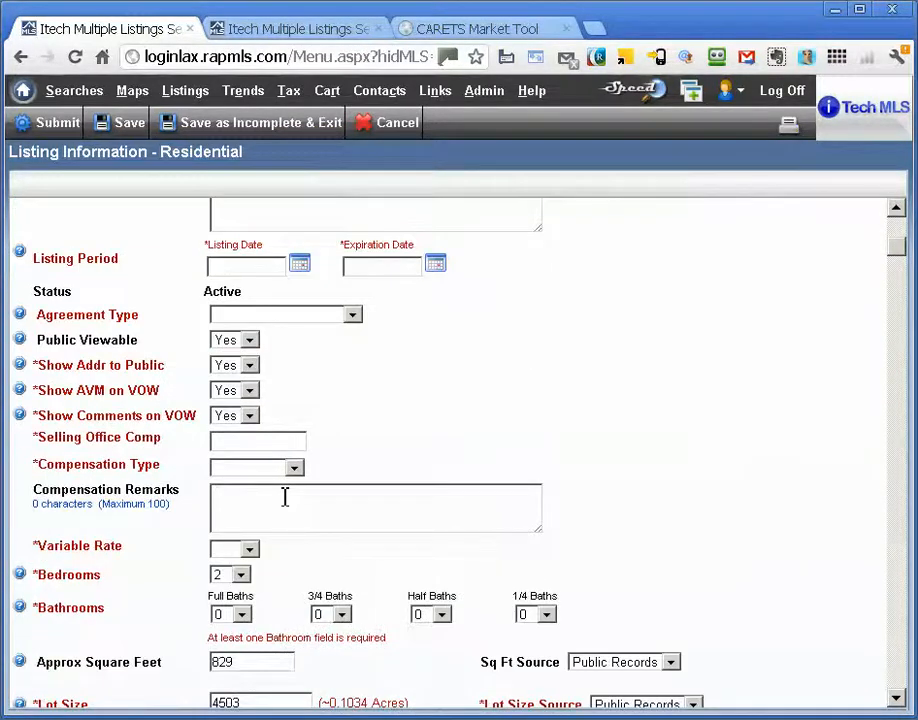
pyautogui.scroll(-1, 286, 505)
pyautogui.scroll(-1, 287, 507)
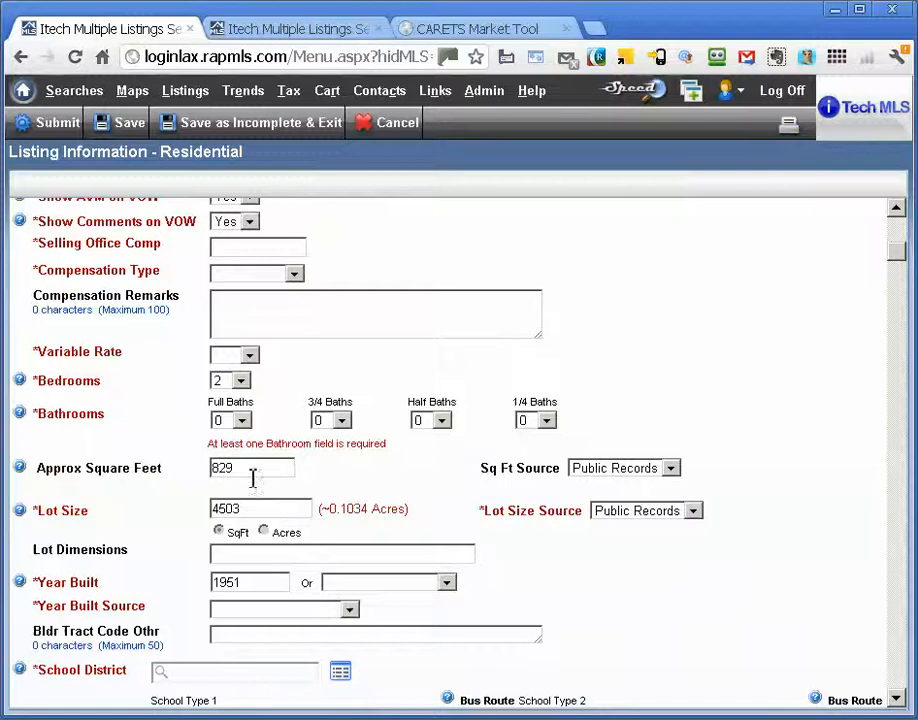
pyautogui.click(240, 581)
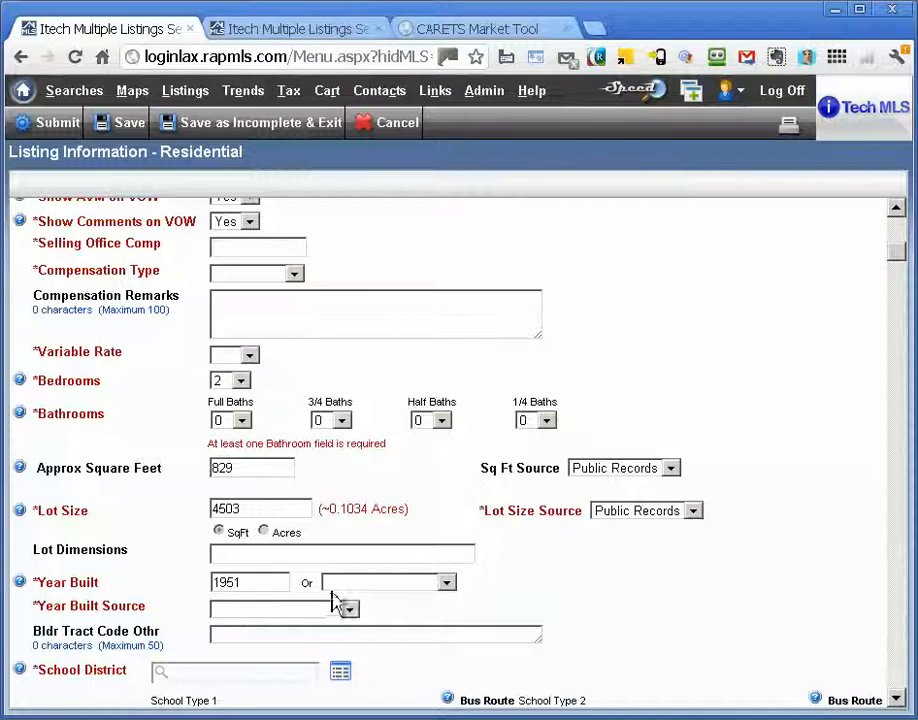
pyautogui.click(449, 588)
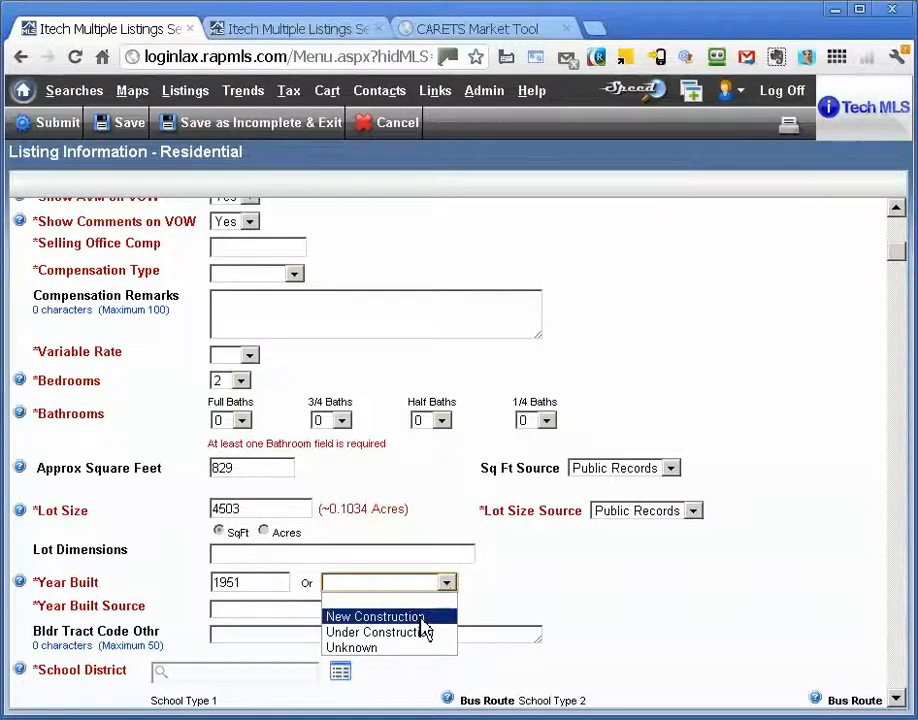
pyautogui.click(421, 617)
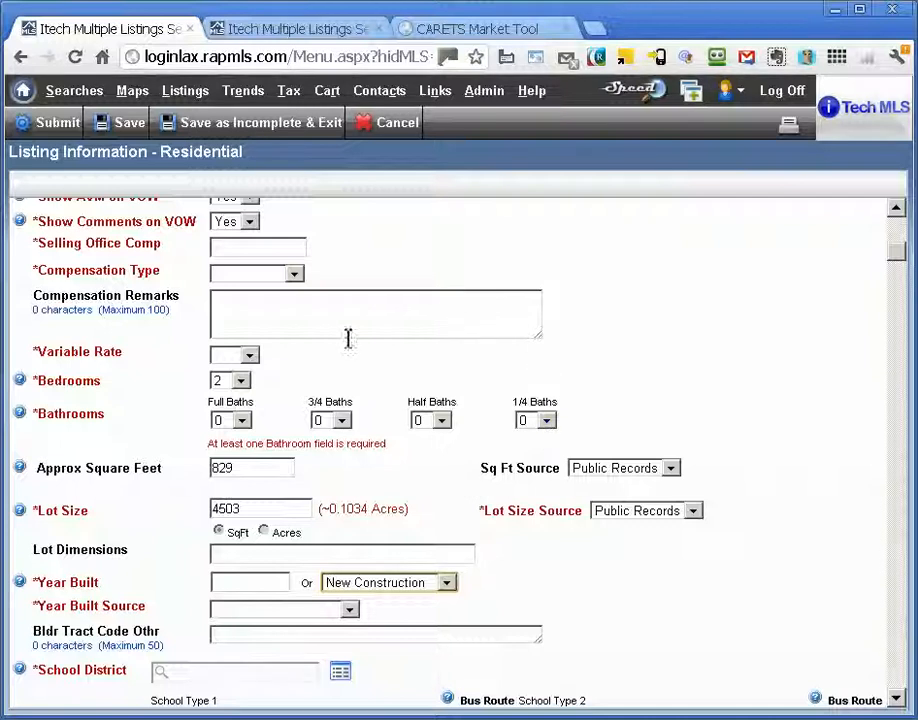
pyautogui.click(242, 382)
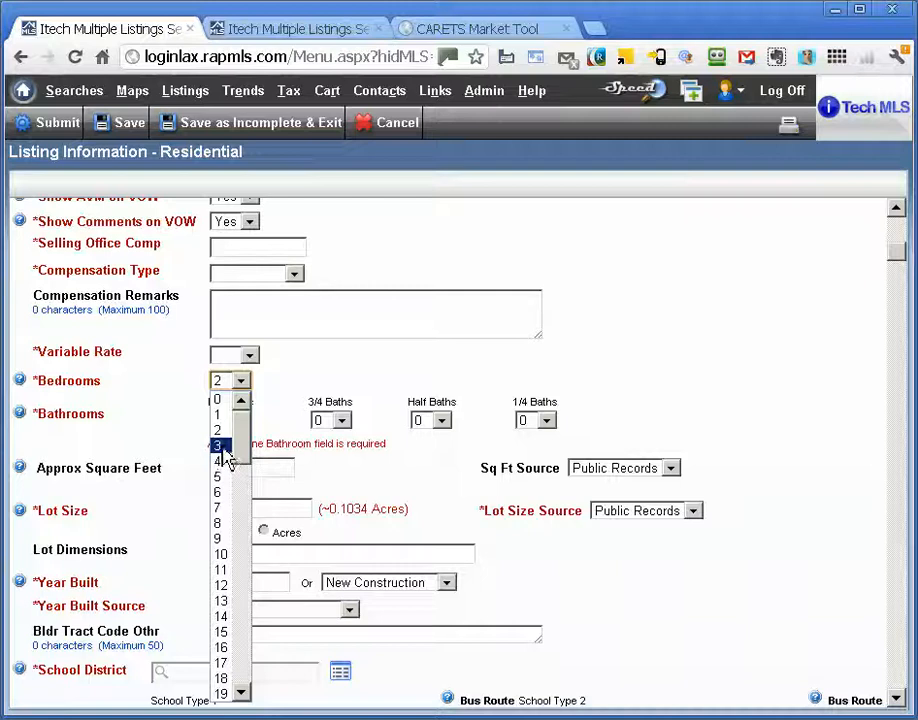
# - Set bedrooms to 3 and full baths to 2
pyautogui.click(226, 446)
pyautogui.click(241, 421)
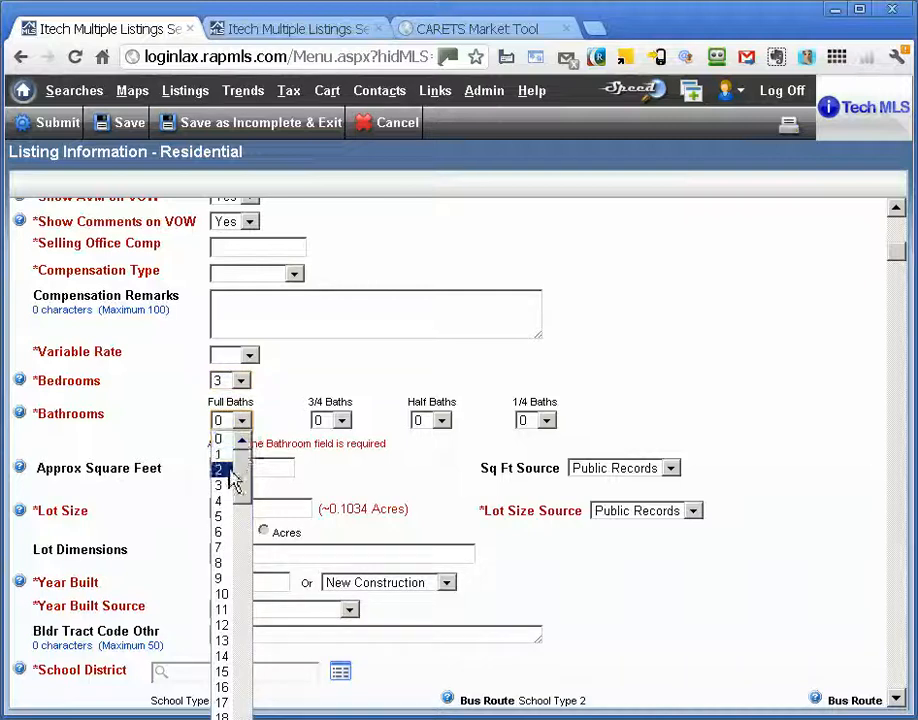
pyautogui.click(236, 470)
# - Change the approximate square footage from 829 to 1600
pyautogui.click(234, 469)
pyautogui.write('829')
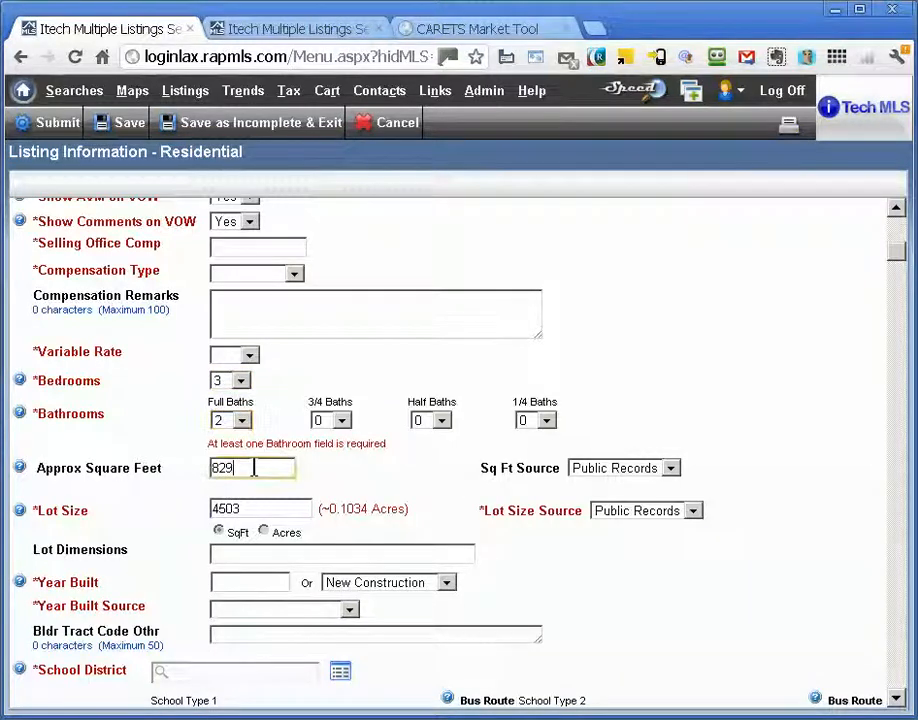
pyautogui.moveTo(253, 469); pyautogui.dragTo(205, 469)
pyautogui.write('1600')
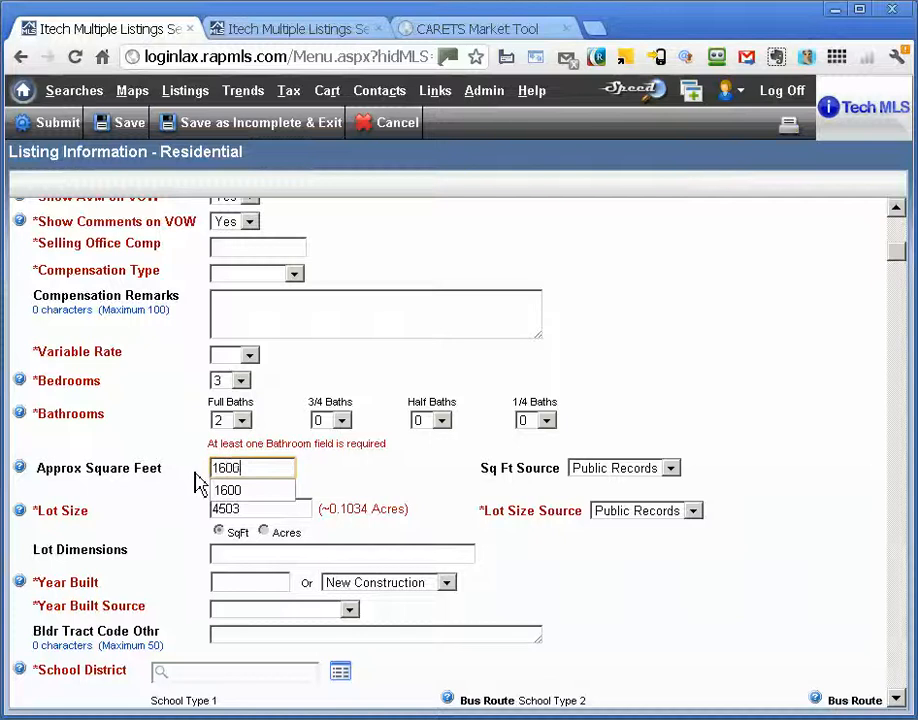
pyautogui.press('Tab')
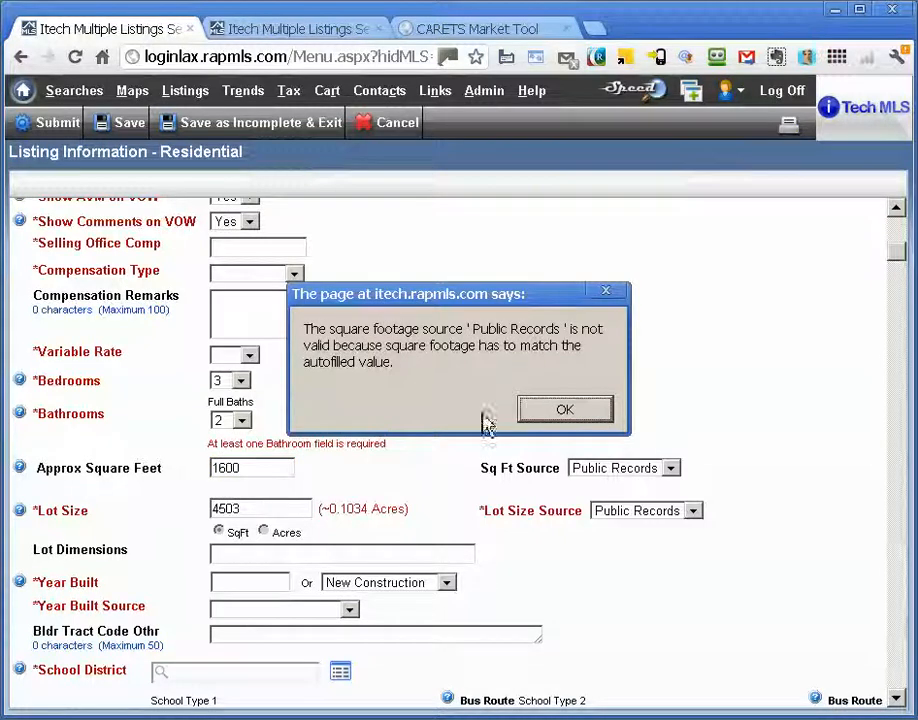
# - Dismiss the square-footage warning and set the Sq Ft Source to Builder
pyautogui.click(588, 414)
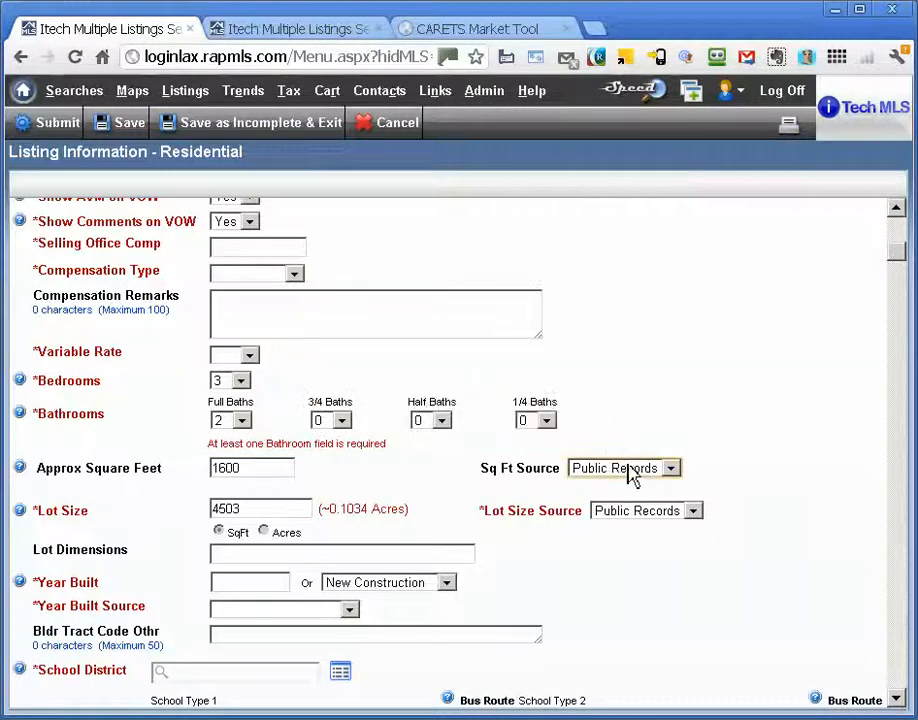
pyautogui.click(631, 470)
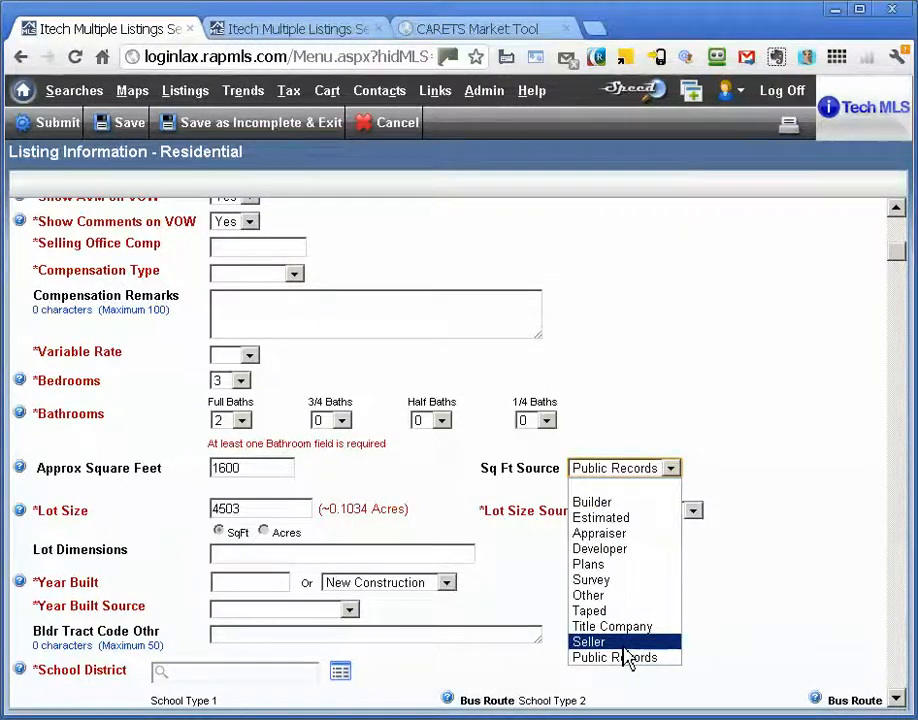
pyautogui.click(632, 503)
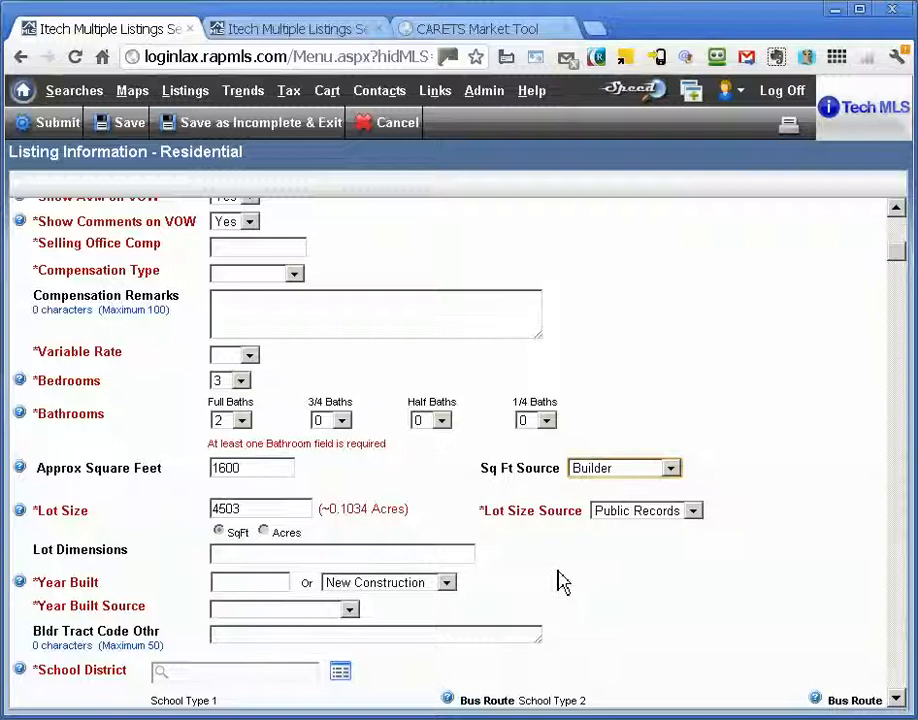
pyautogui.moveTo(903, 257); pyautogui.dragTo(904, 281)
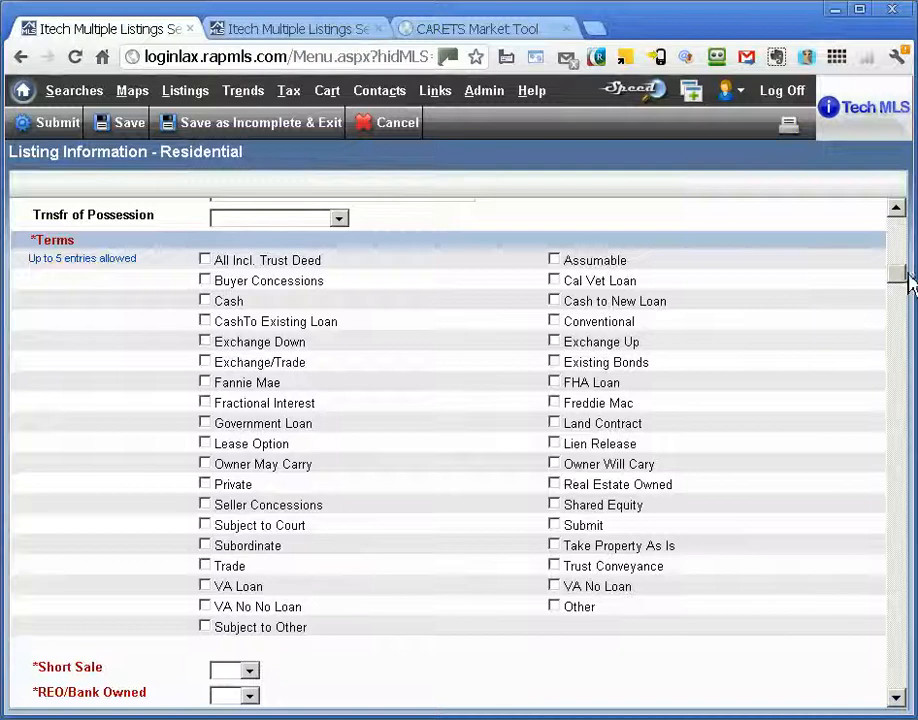
# - Scroll down to the Disclosures section and bring up the find bar with Ctrl+F
pyautogui.moveTo(907, 279)
pyautogui.mouseDown()
pyautogui.moveTo(899, 305)
pyautogui.moveTo(898, 294)
pyautogui.mouseUp()
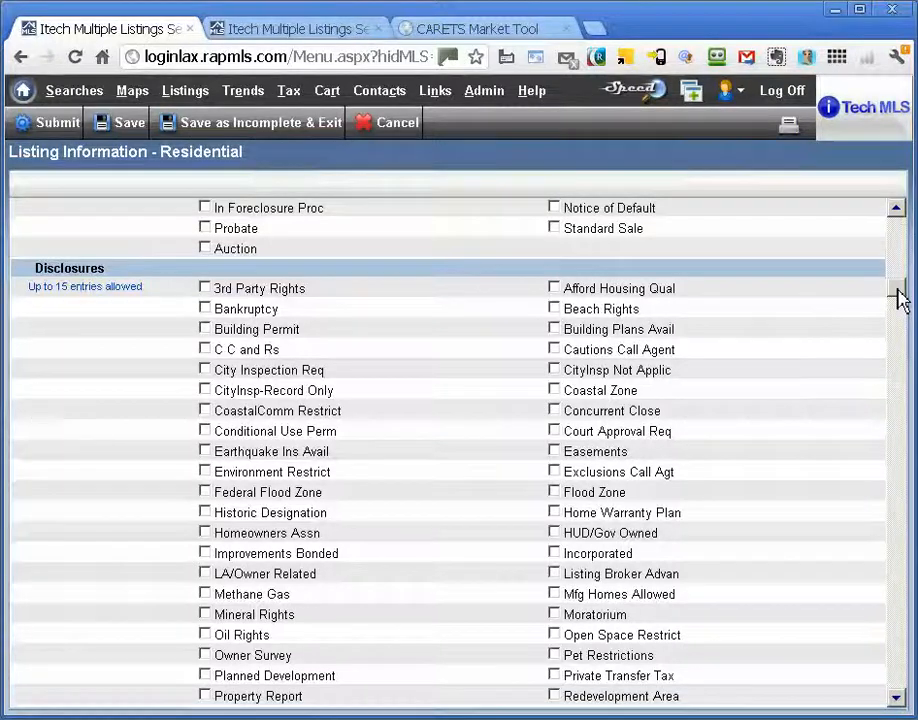
pyautogui.hotkey('ctrl', 'f')
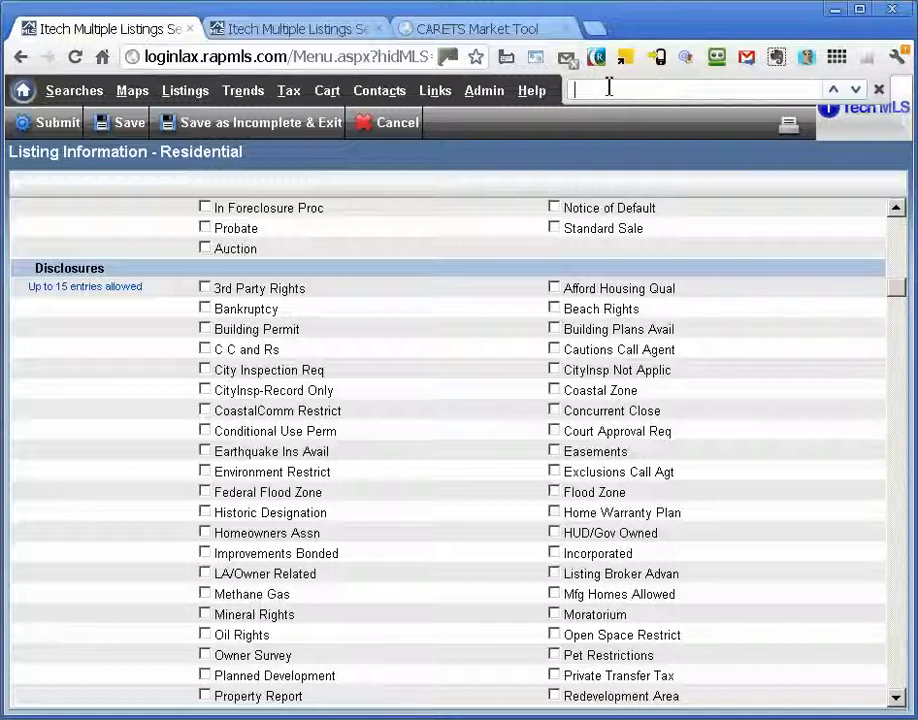
# - Find 'garb' to check Garbage Disposal under Appliances, then search for 'pool'
pyautogui.write('garb')
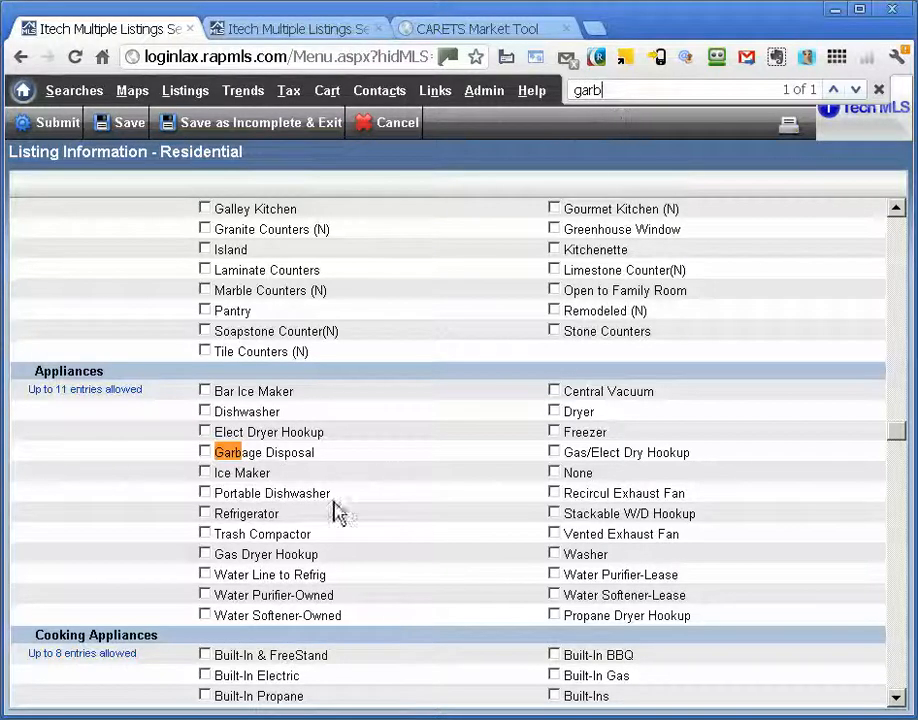
pyautogui.click(206, 453)
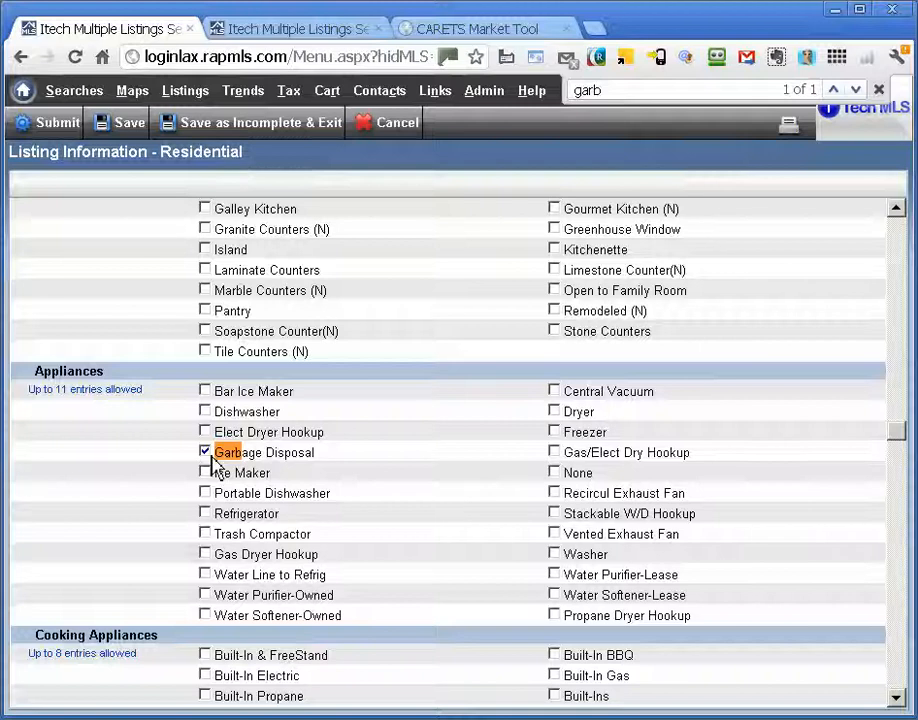
pyautogui.click(629, 90)
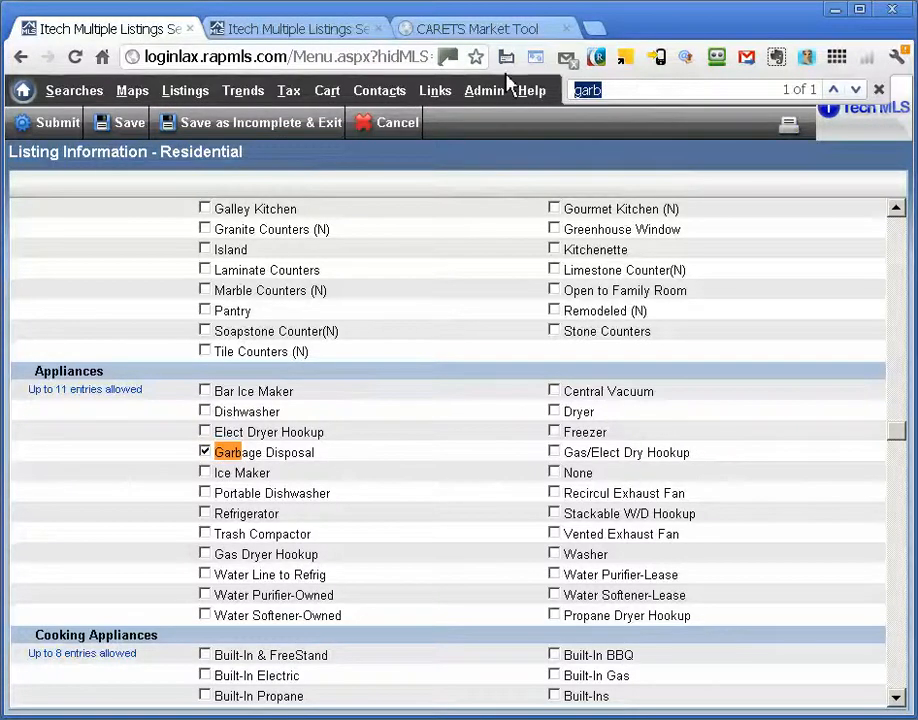
pyautogui.write('pool')
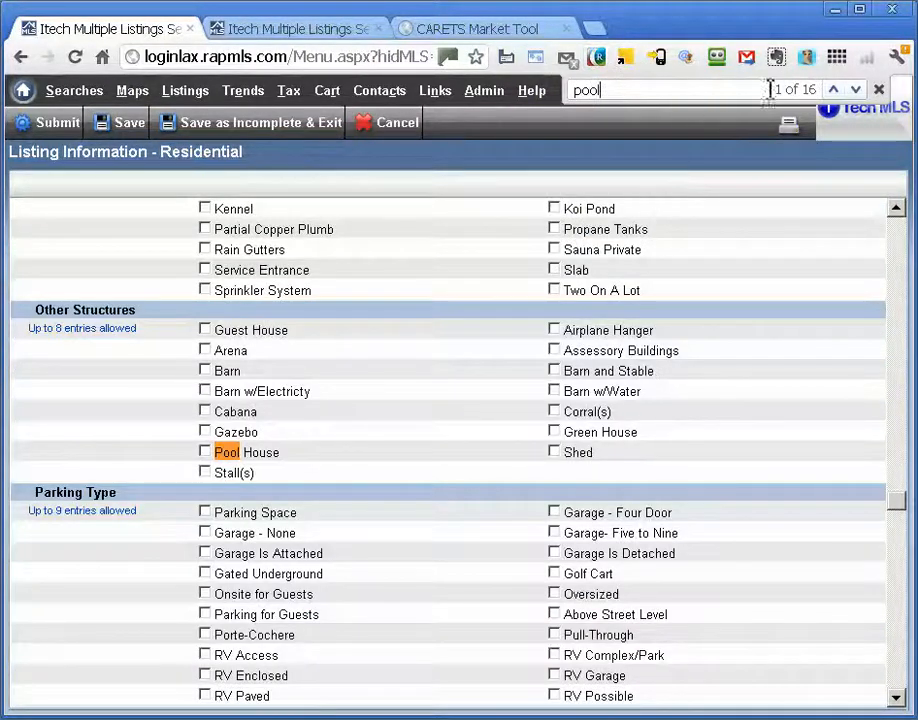
# - Step through the pool matches, then search 'lime' to find Limestone Counter under Kitchen Features
pyautogui.click(856, 91)
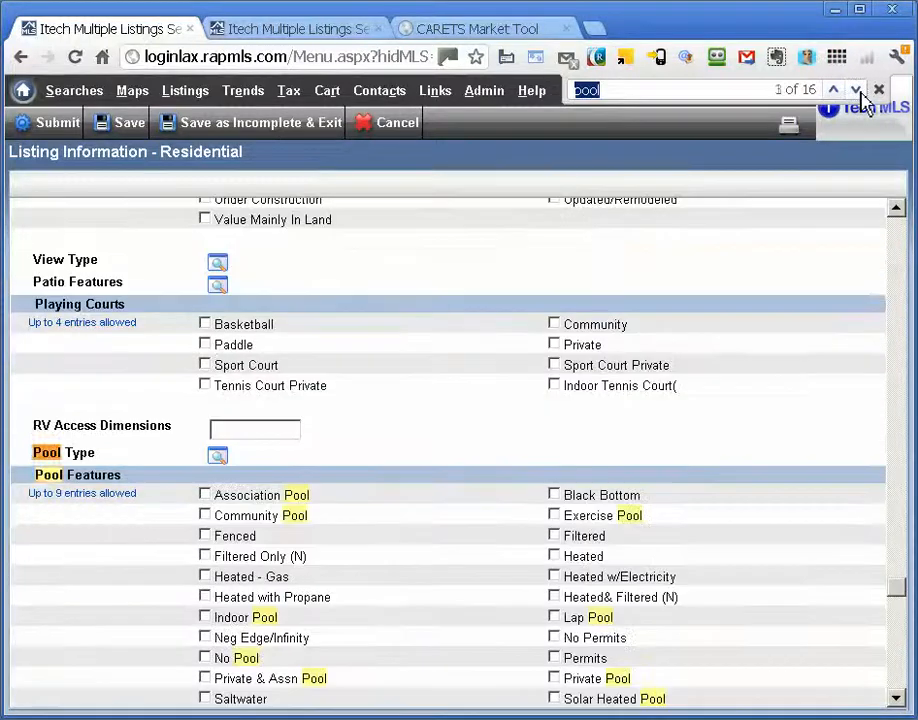
pyautogui.click(857, 91)
pyautogui.click(857, 91)
pyautogui.click(857, 91)
pyautogui.click(857, 91)
pyautogui.click(857, 91)
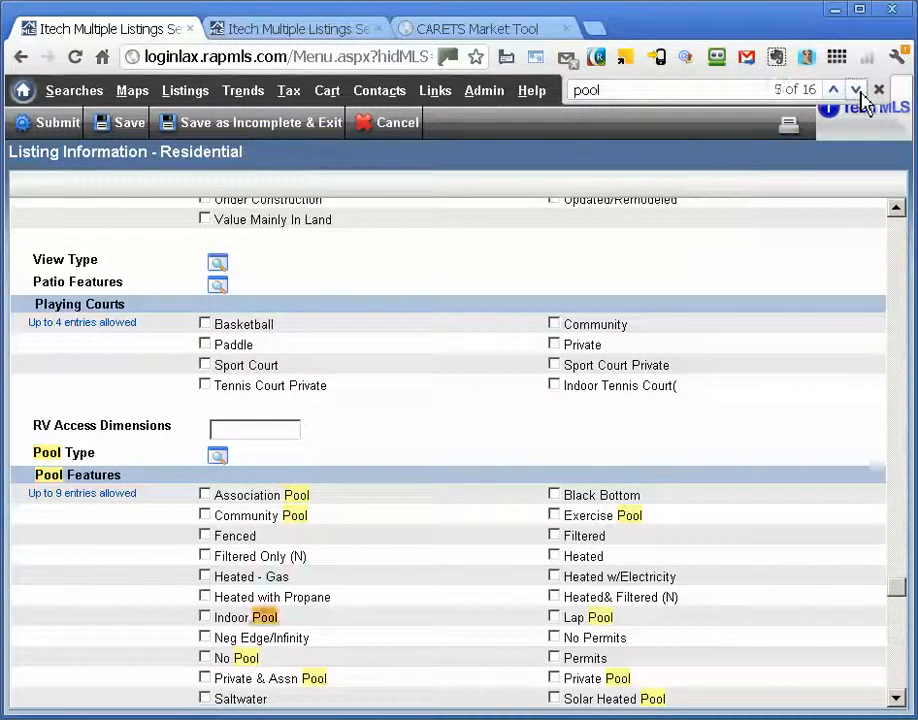
pyautogui.click(857, 91)
pyautogui.click(857, 91)
pyautogui.click(857, 91)
pyautogui.click(857, 91)
pyautogui.click(857, 91)
pyautogui.click(857, 91)
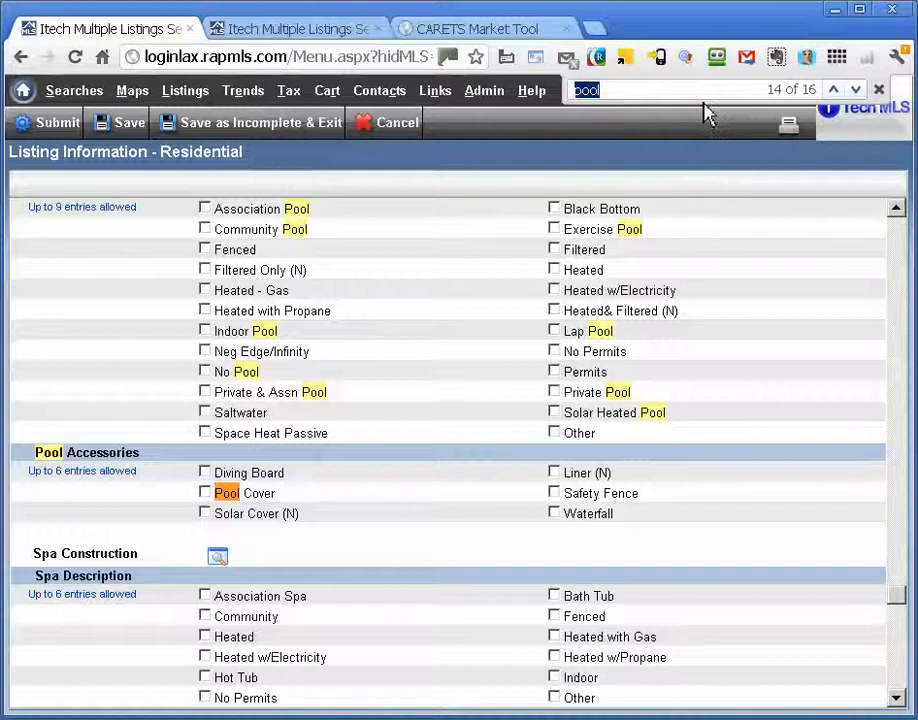
pyautogui.write('lime')
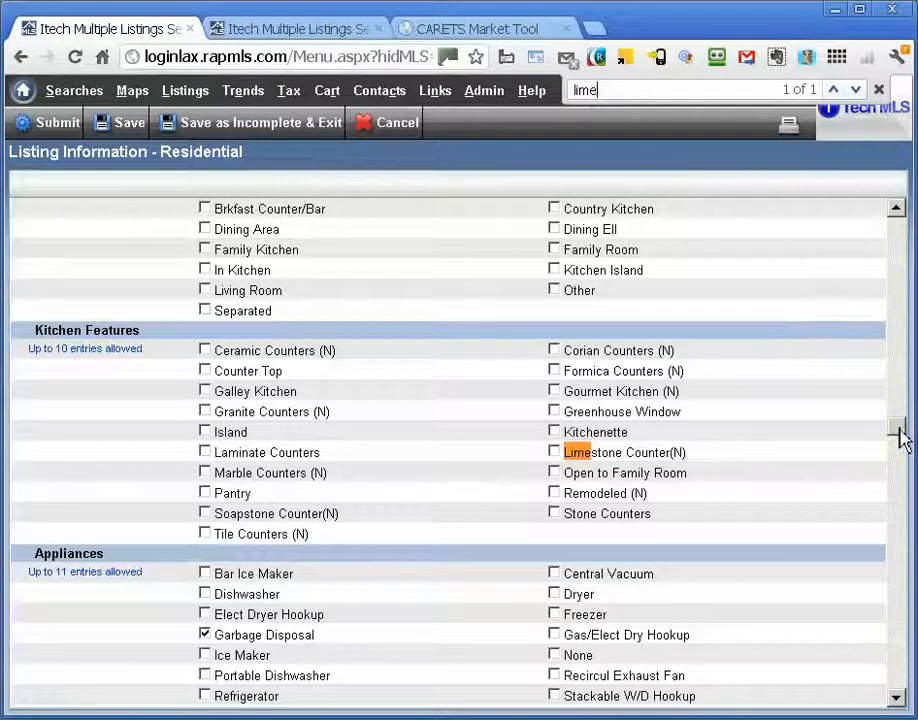
# - Scroll back up to the Office ID and Agent ID fields at the top of the form
pyautogui.moveTo(897, 428); pyautogui.dragTo(910, 230)
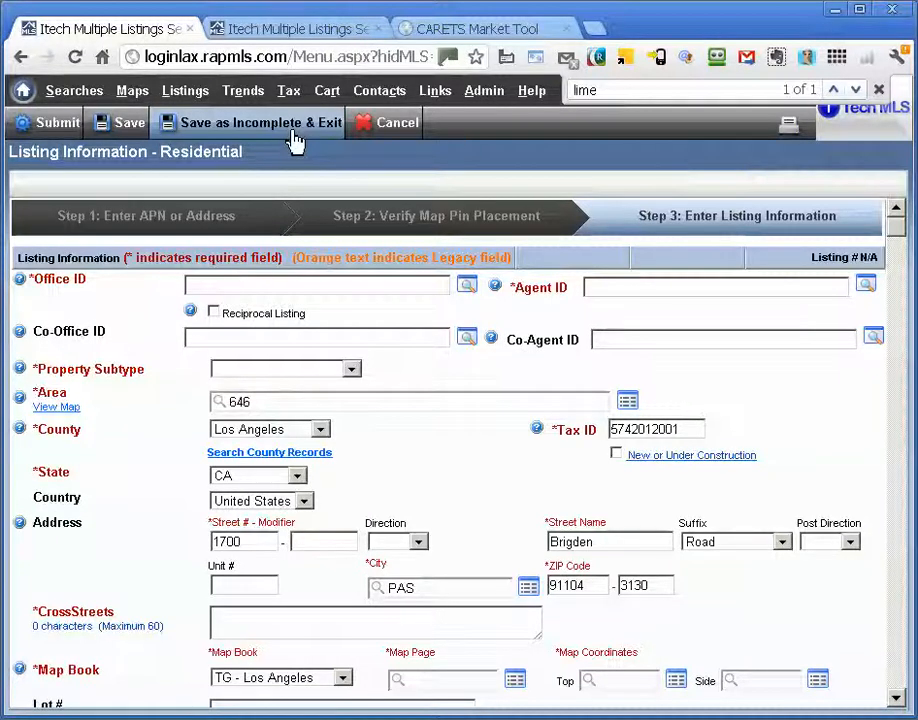
# - Try saving the form as incomplete, dismiss the missing office and agent warning, and close the find bar
pyautogui.click(296, 142)
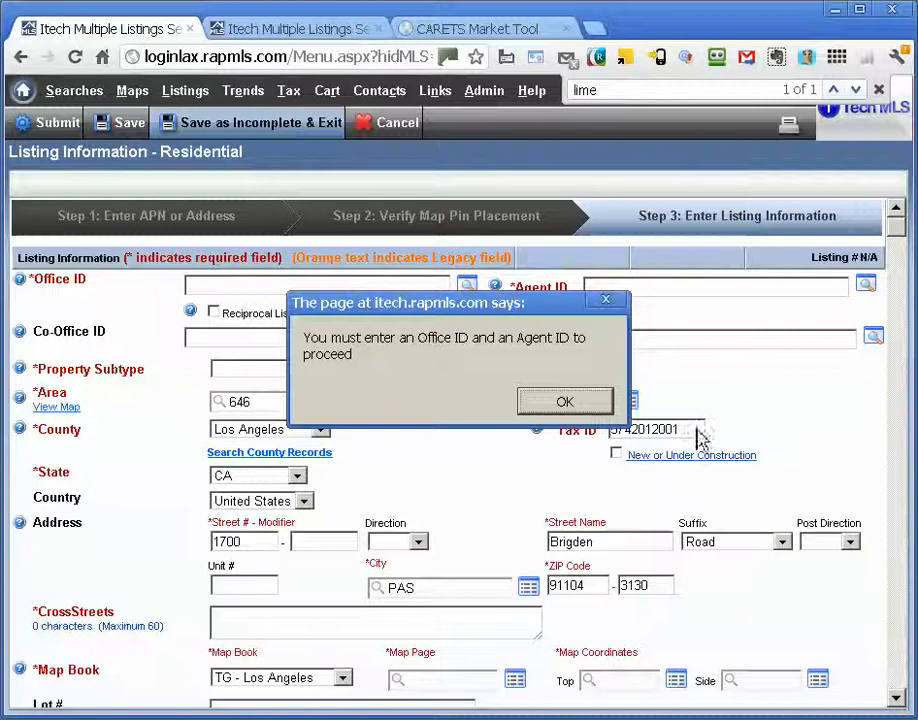
pyautogui.click(588, 408)
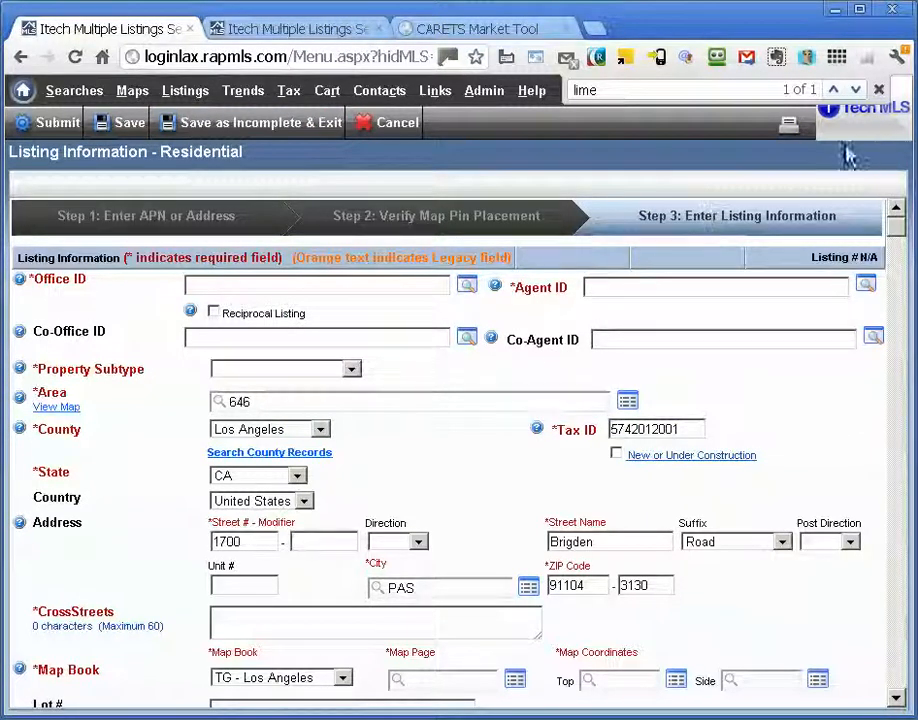
pyautogui.click(879, 90)
# - Switch to working as the Century 21 Golden Realty agent
pyautogui.moveTo(727, 105)
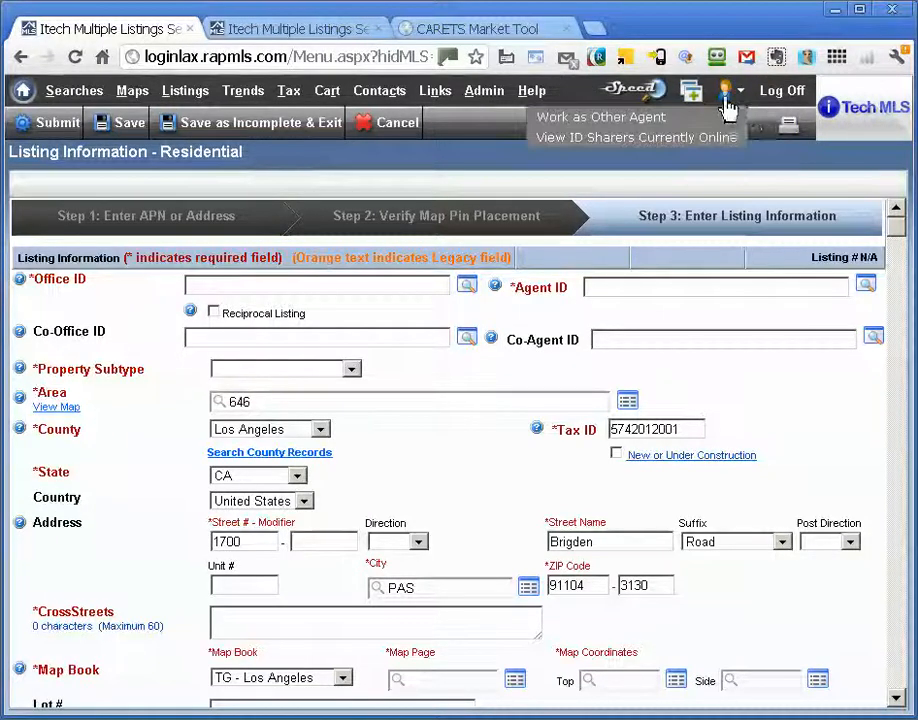
pyautogui.click(729, 120)
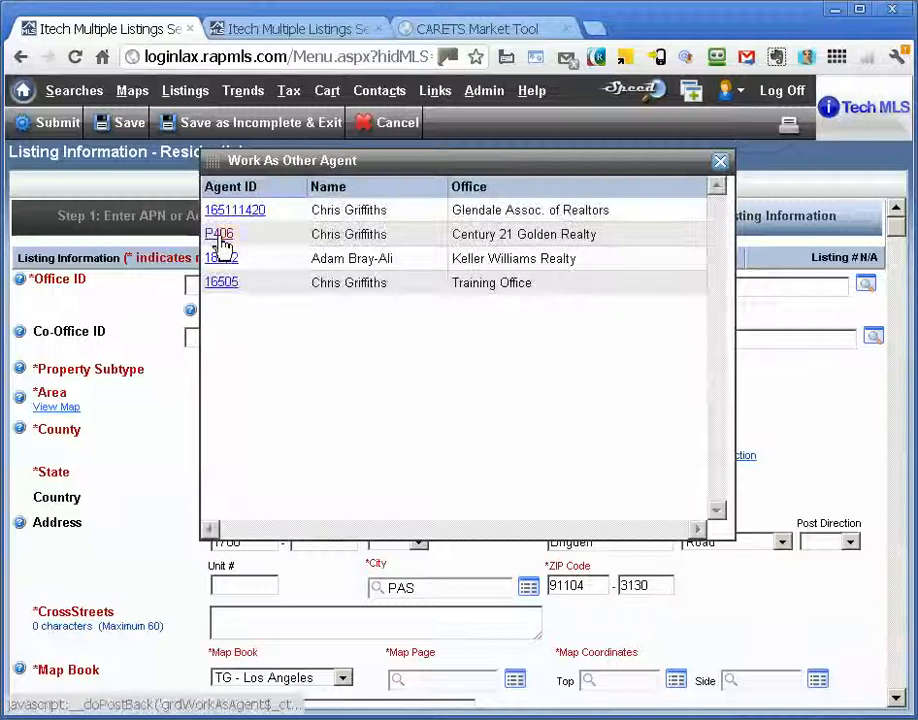
pyautogui.click(221, 240)
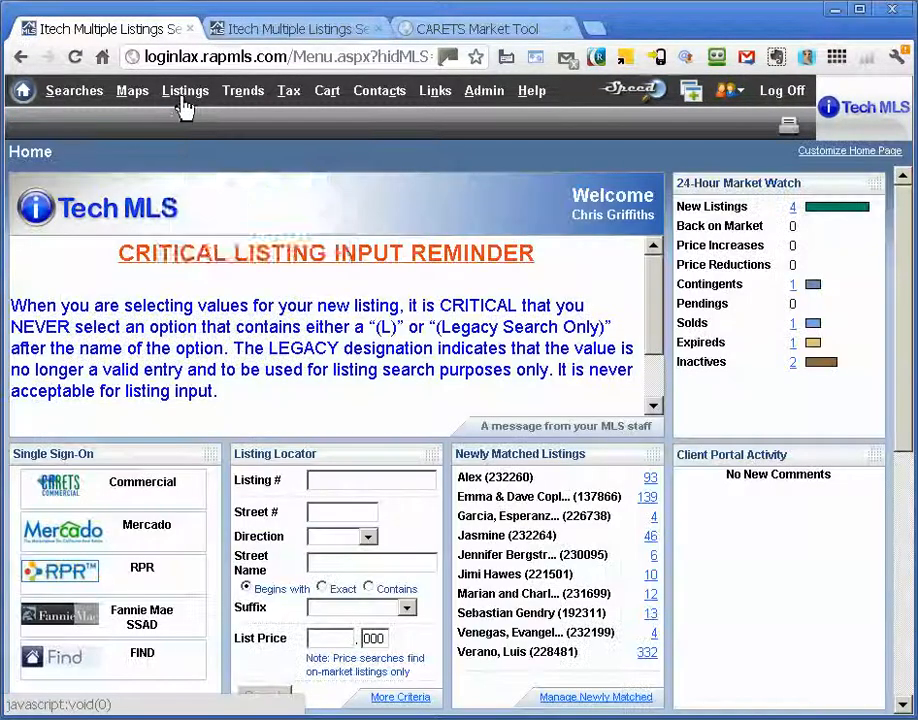
pyautogui.click(184, 104)
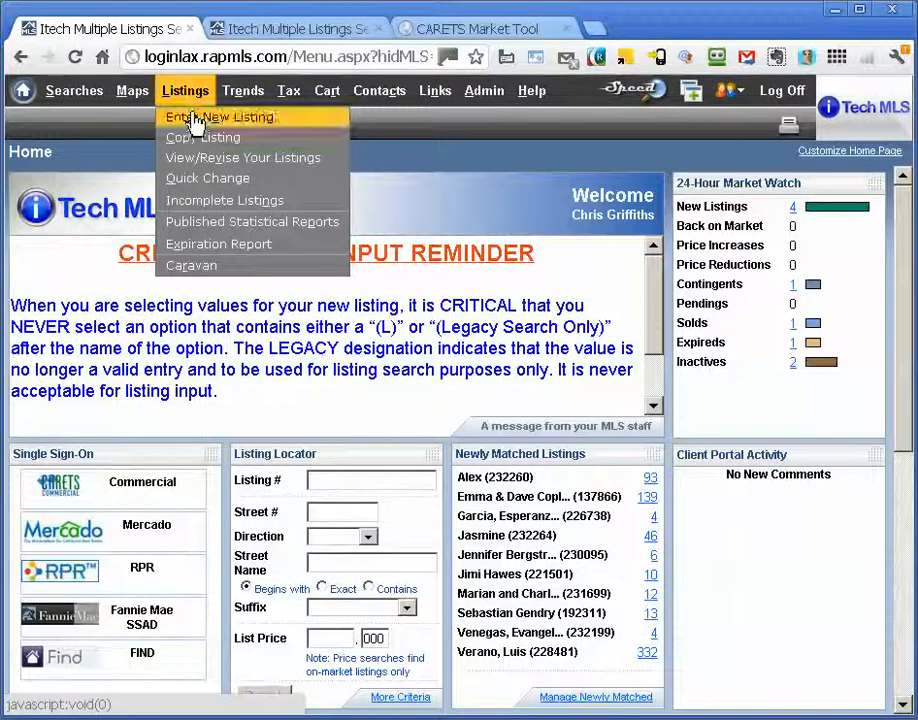
pyautogui.click(225, 200)
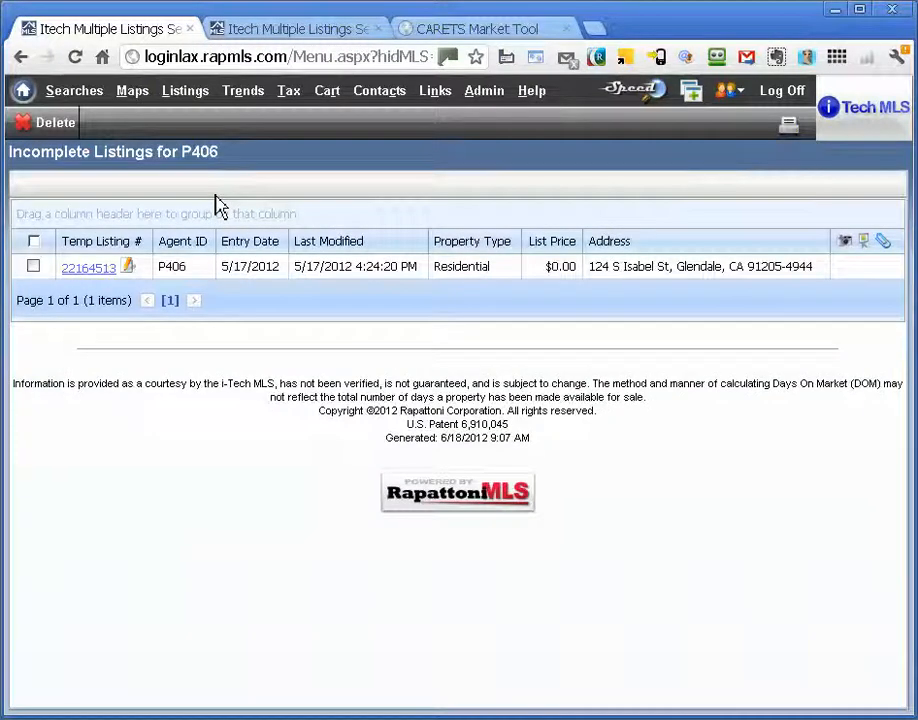
pyautogui.click(128, 268)
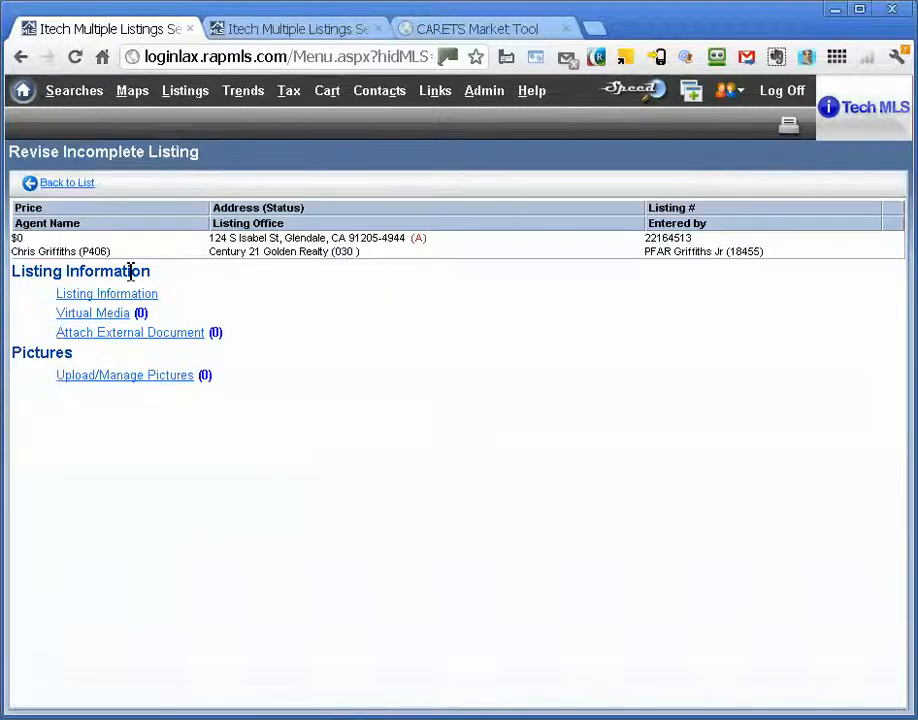